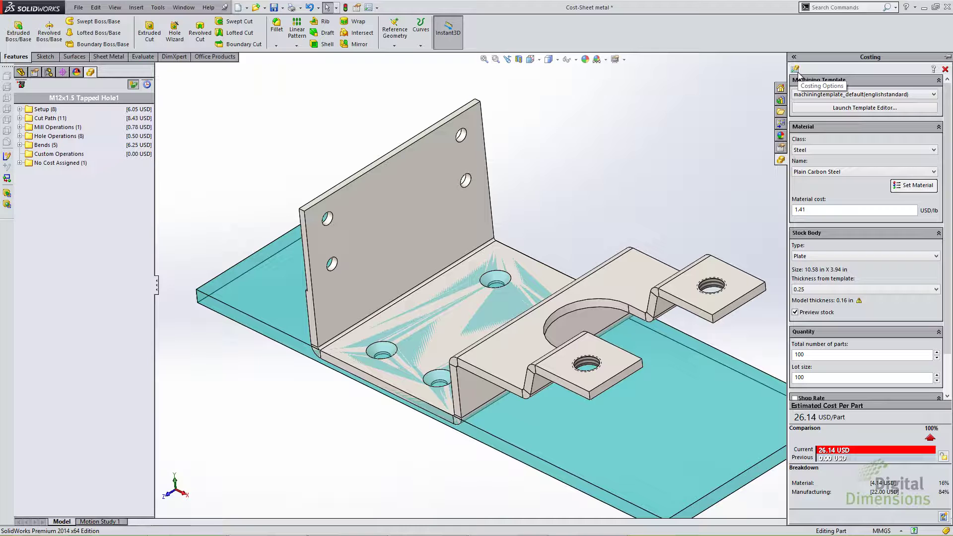
Step: Review the template processing, feature cost and machining settings in the Costing Options, and close them without changes
{"action": "left_click", "coordinate": [795, 70]}
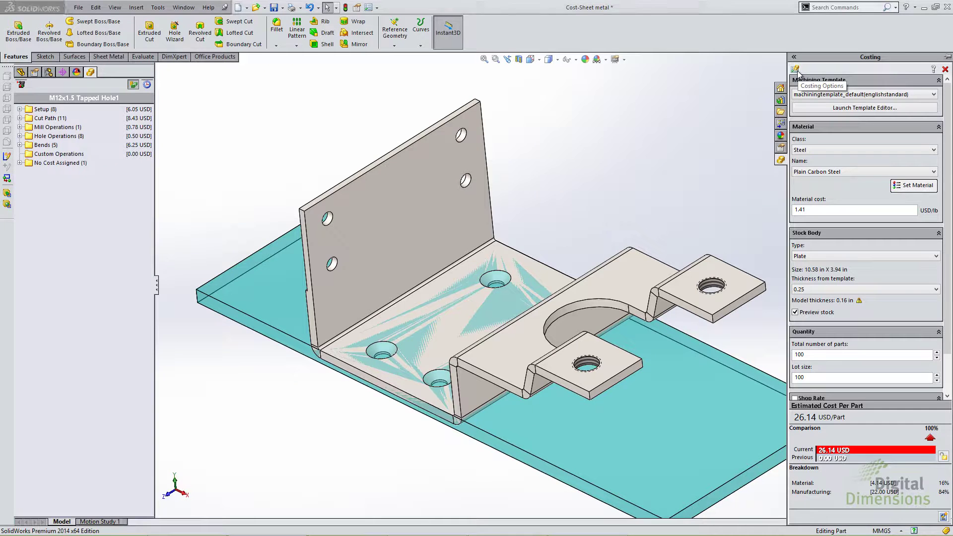
{"action": "left_click_drag", "start_coordinate": [545, 96], "coordinate": [546, 94]}
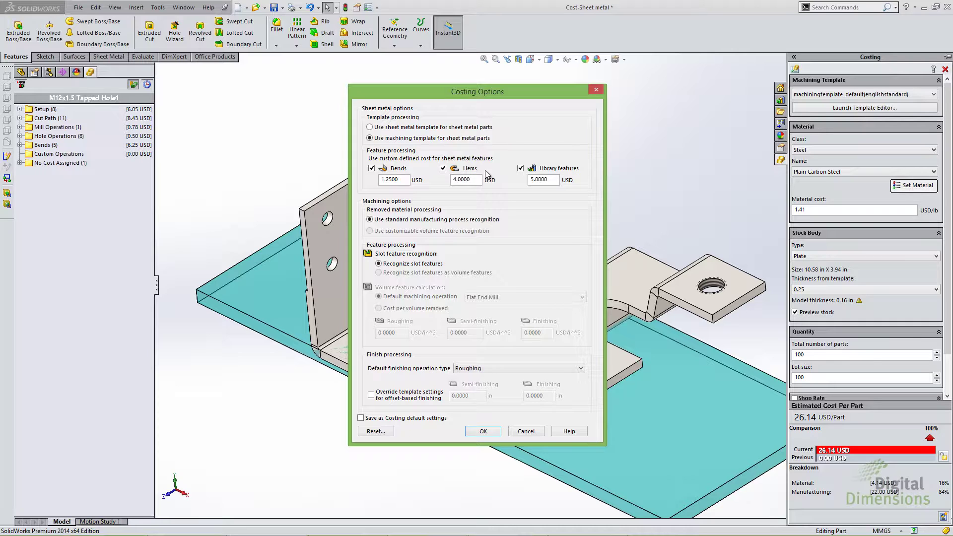
{"action": "left_click", "coordinate": [377, 418]}
{"action": "key", "text": "alt+Tab"}
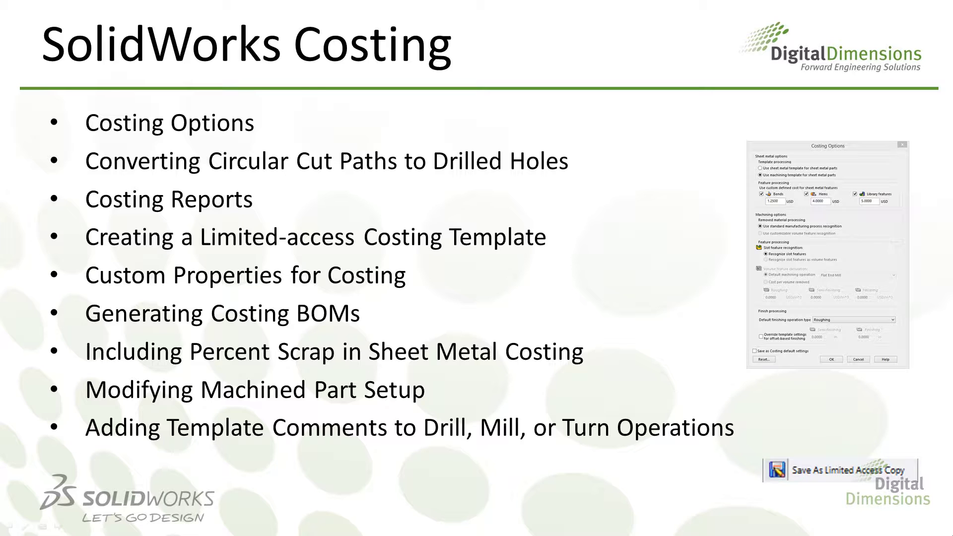
{"action": "key", "text": "alt+Tab"}
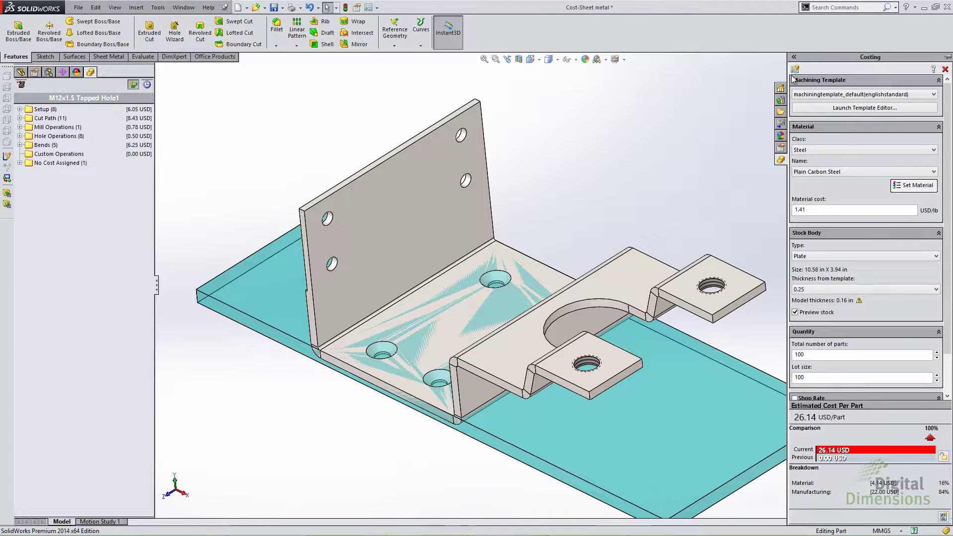
{"action": "left_click", "coordinate": [796, 70]}
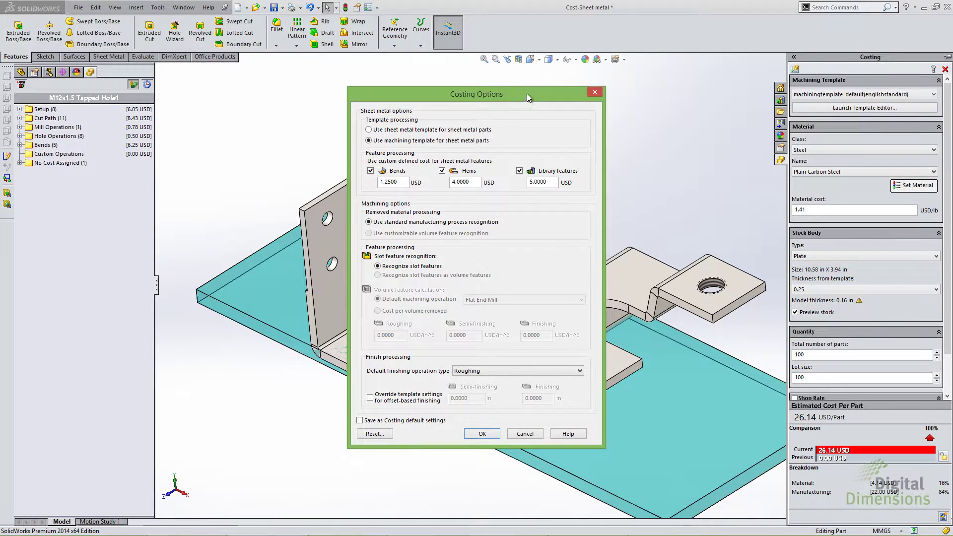
{"action": "left_click_drag", "start_coordinate": [525, 96], "coordinate": [529, 85]}
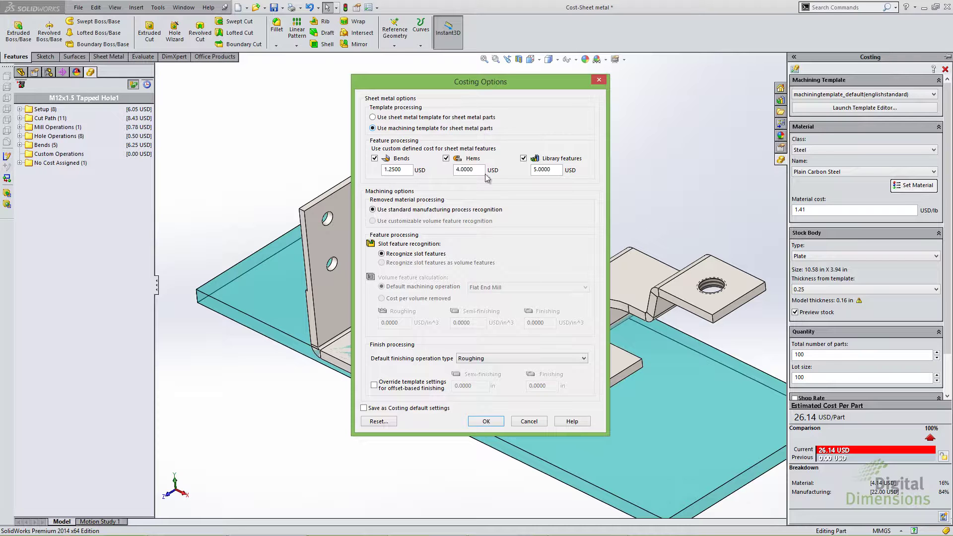
{"action": "left_click", "coordinate": [535, 422]}
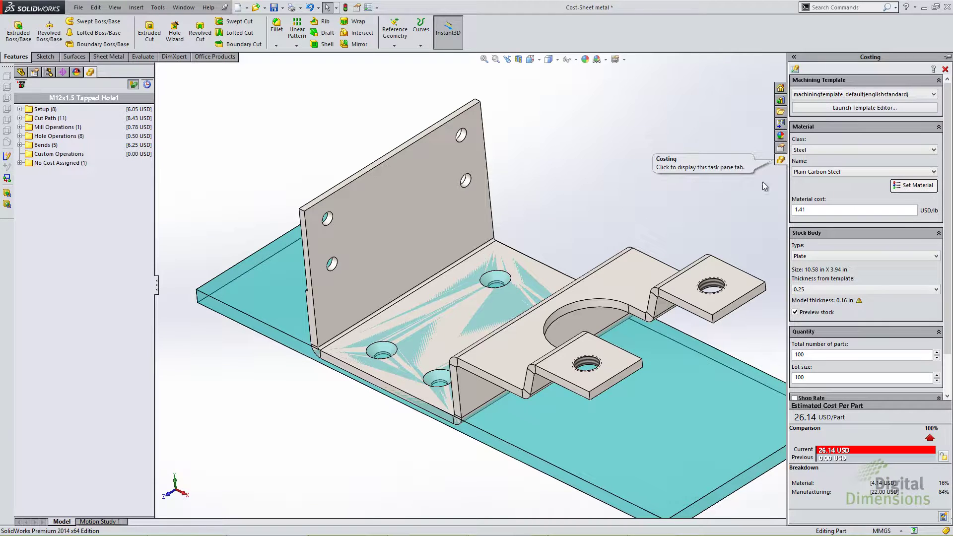
Step: List the cut paths and convert water-jet Cut Path 8, a circular hole in the upright flange, to a drill operation
{"action": "left_click", "coordinate": [20, 118]}
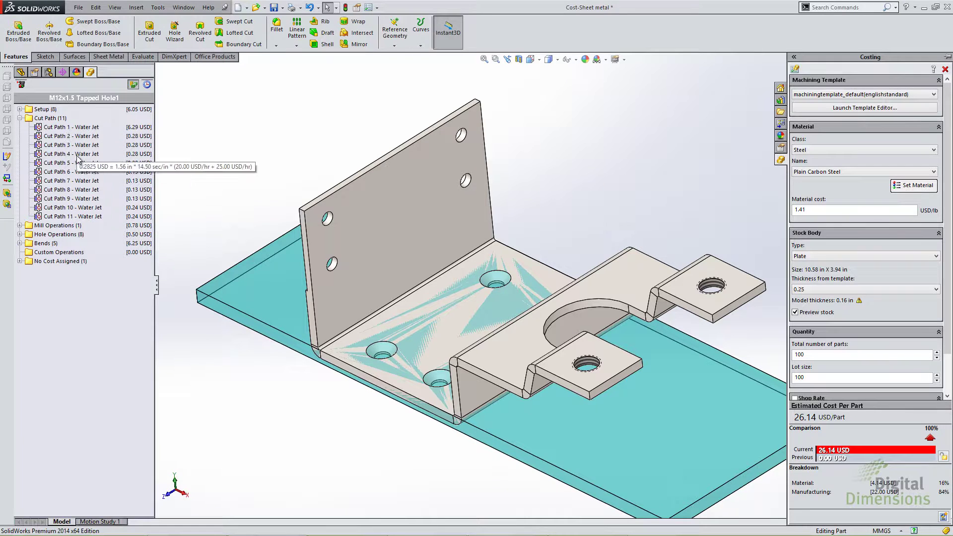
{"action": "mouse_move", "coordinate": [80, 195]}
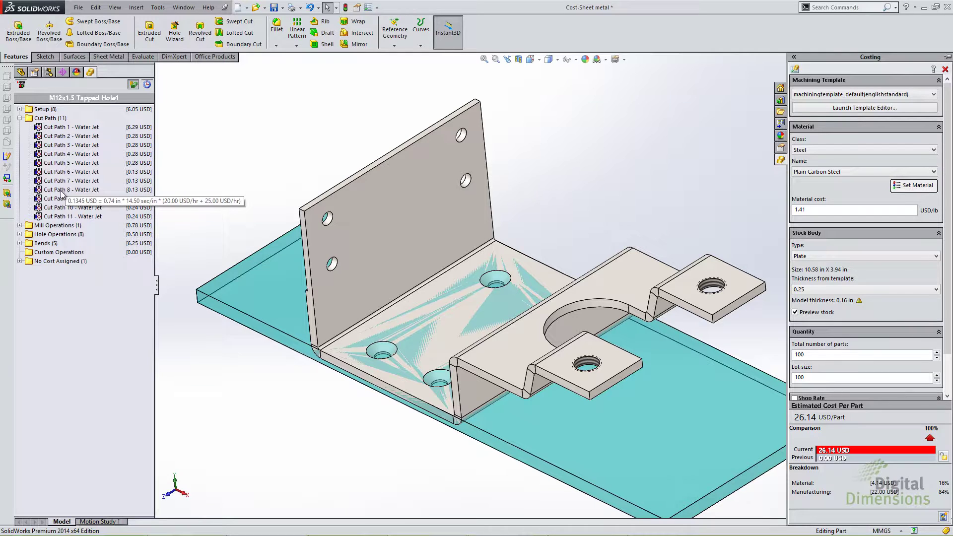
{"action": "left_click", "coordinate": [62, 191]}
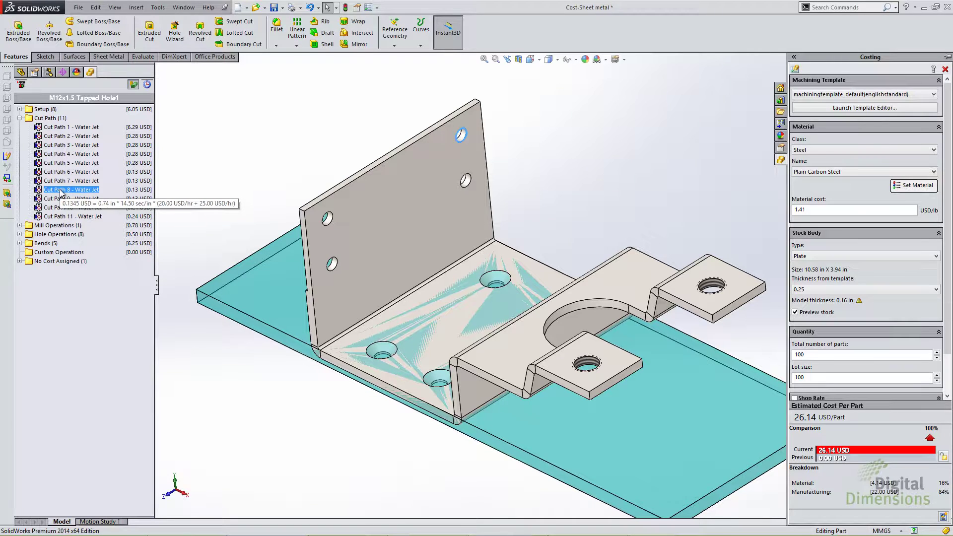
{"action": "right_click", "coordinate": [60, 192]}
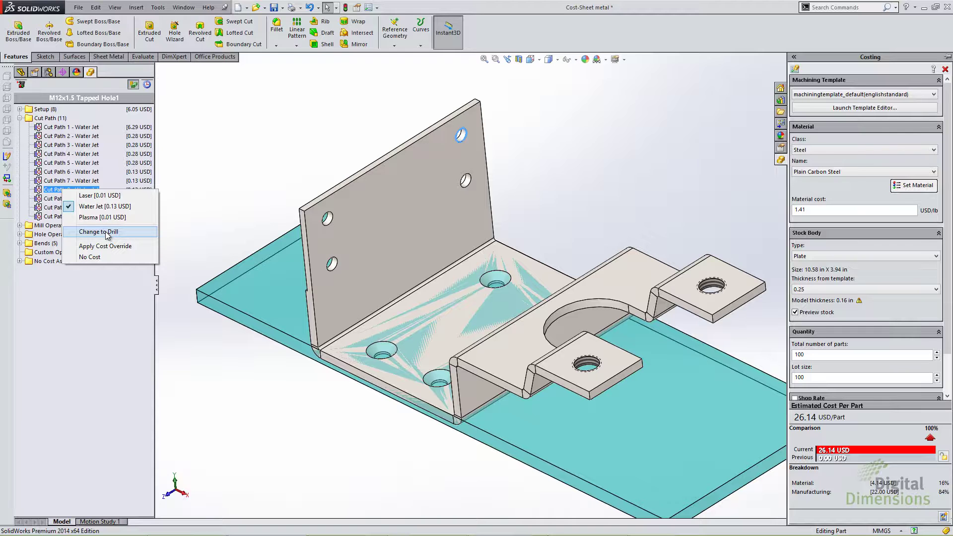
{"action": "left_click", "coordinate": [106, 233]}
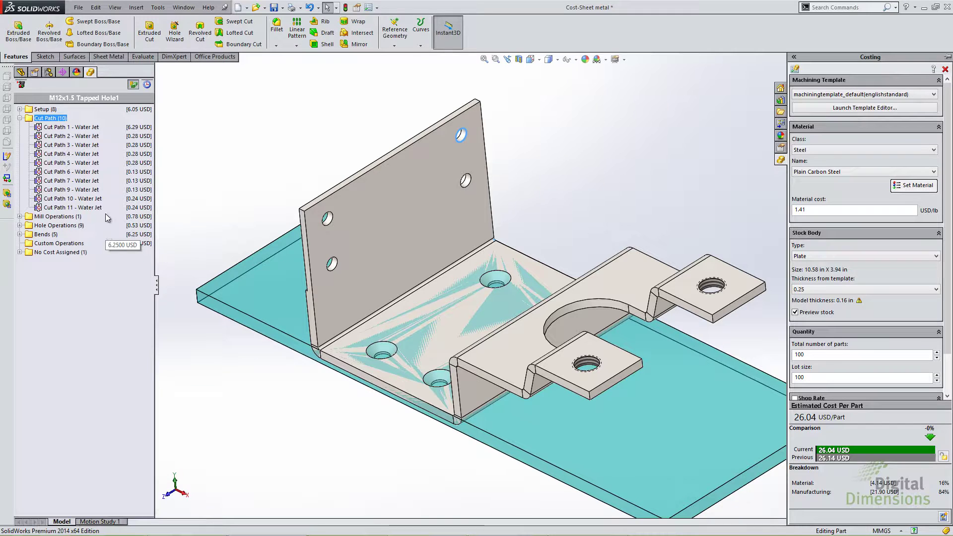
{"action": "mouse_move", "coordinate": [94, 183]}
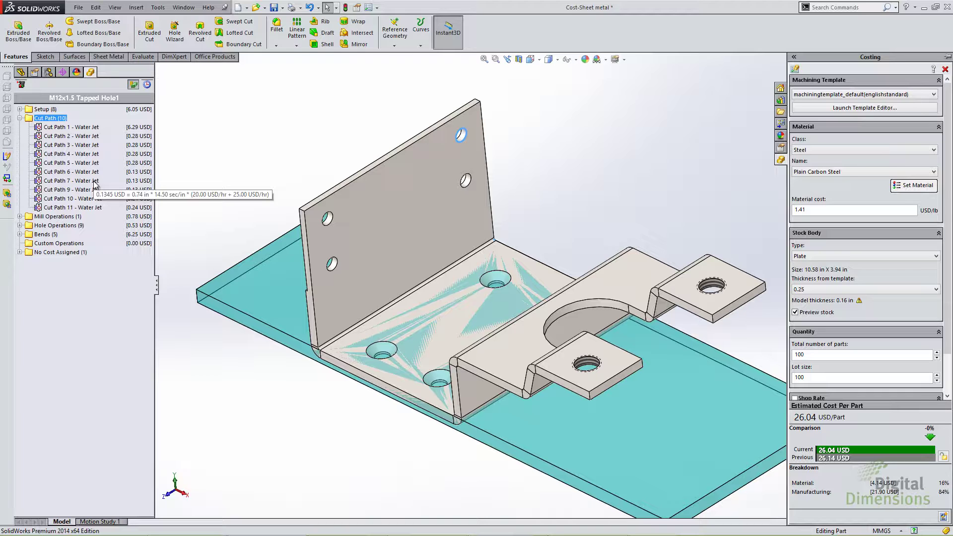
{"action": "key", "text": "alt+Tab"}
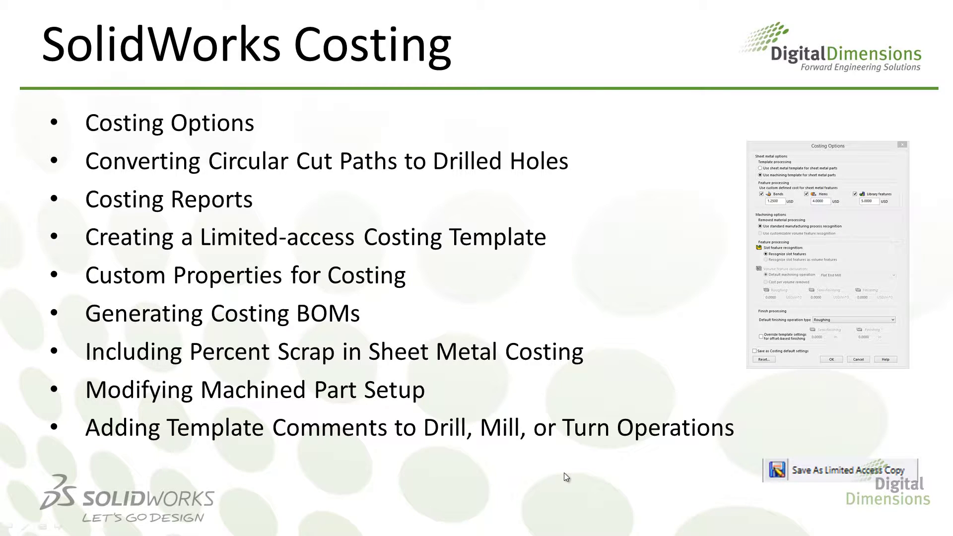
{"action": "key", "text": "alt+Tab"}
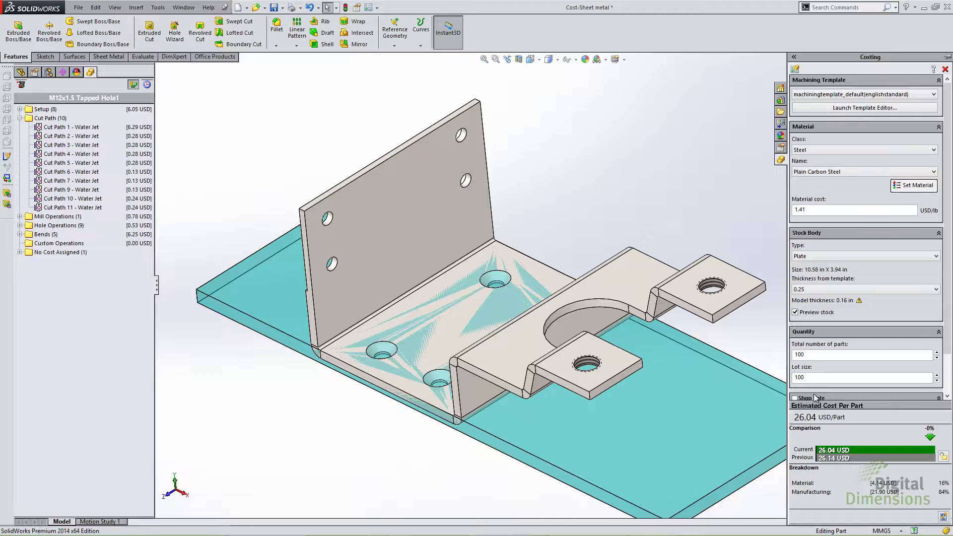
Step: Open the costing report options and set the report file type to Word Document (*.docx)
{"action": "left_click", "coordinate": [944, 521]}
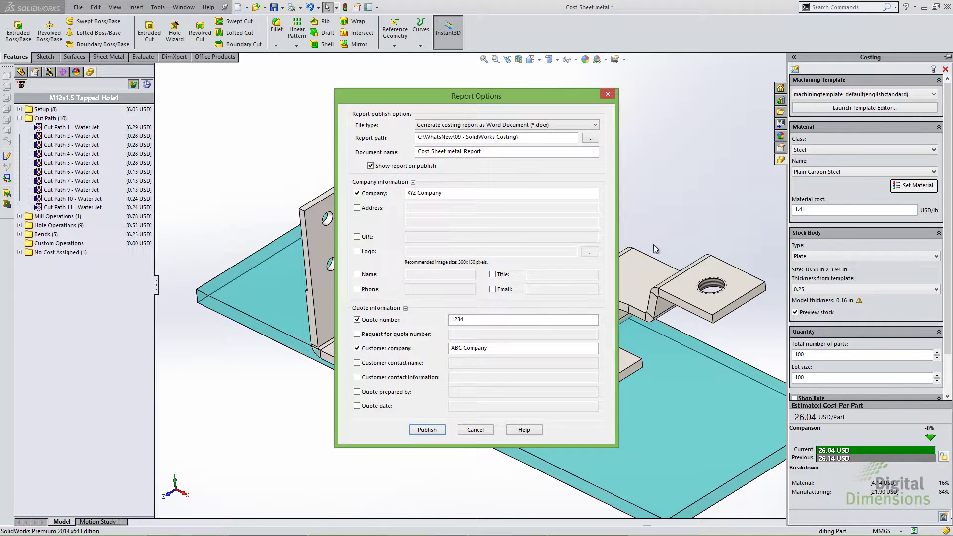
{"action": "left_click", "coordinate": [538, 124]}
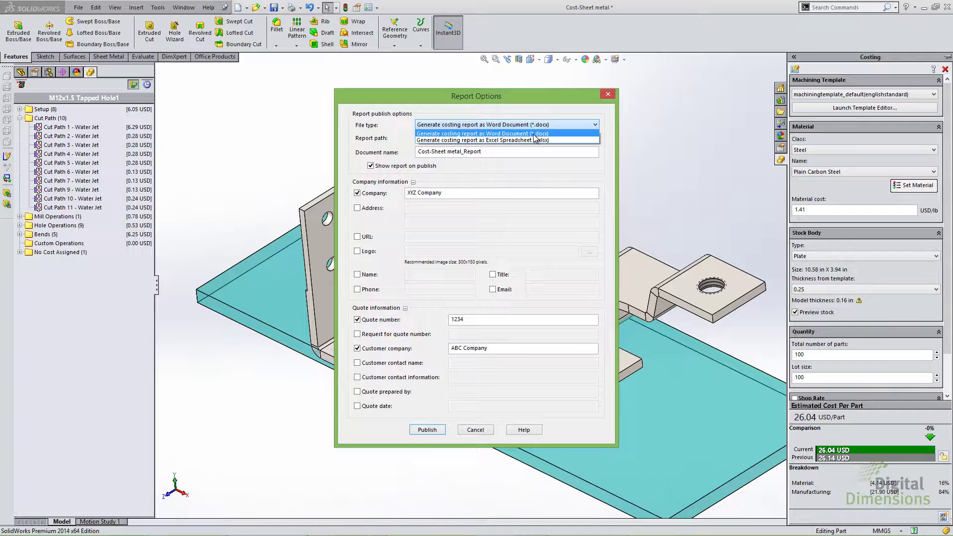
{"action": "left_click", "coordinate": [522, 140]}
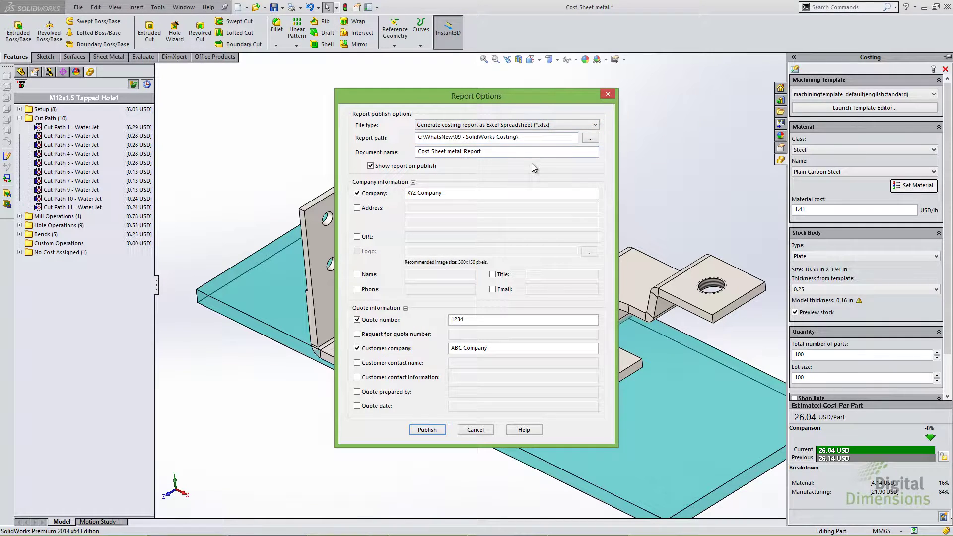
{"action": "left_click", "coordinate": [527, 125]}
{"action": "left_click", "coordinate": [533, 134]}
{"action": "left_click_drag", "start_coordinate": [495, 96], "coordinate": [496, 87]}
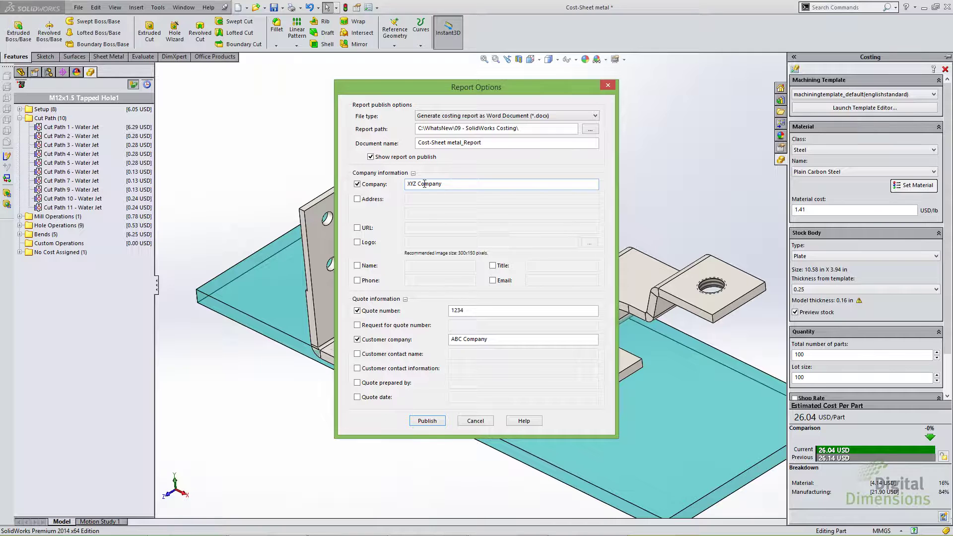
Step: Review the company and quote information for the report and publish the costing report
{"action": "left_click", "coordinate": [412, 174]}
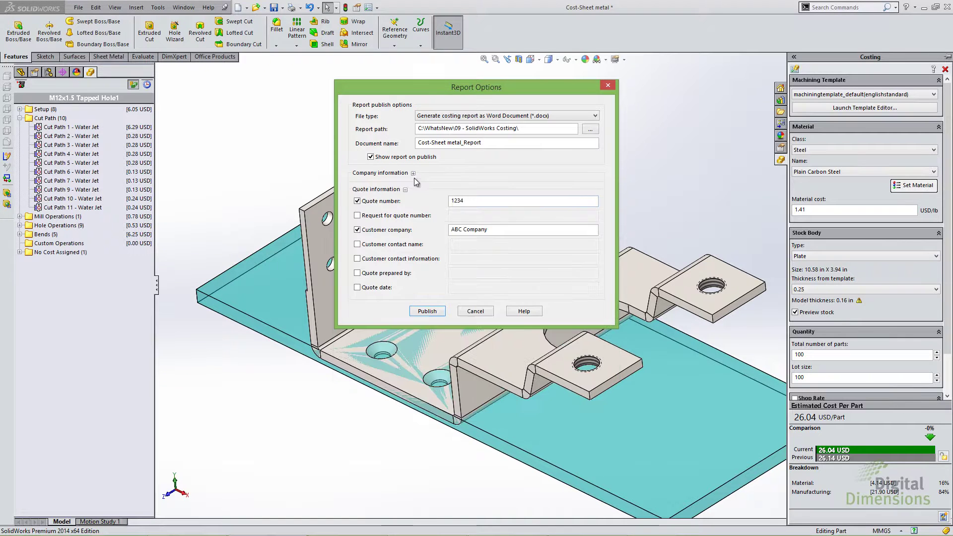
{"action": "left_click", "coordinate": [405, 189]}
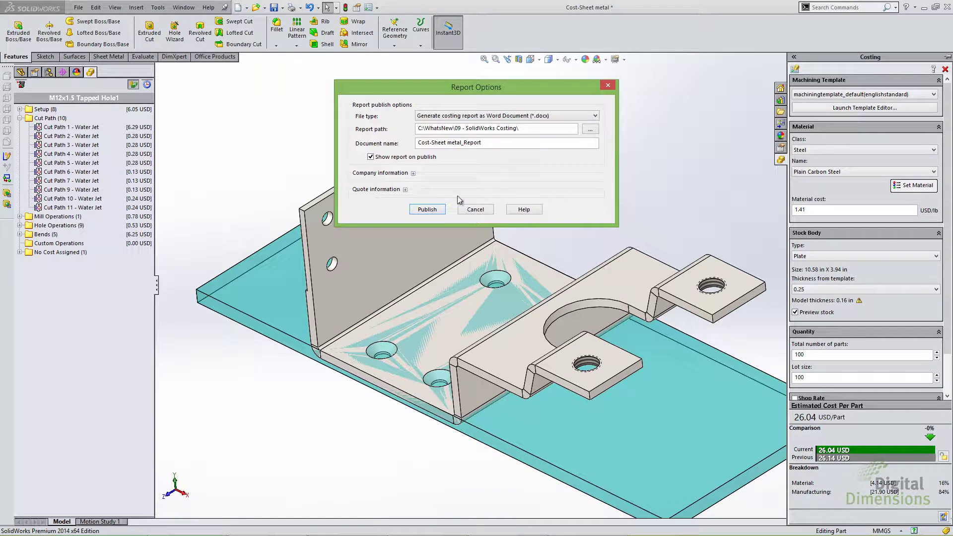
{"action": "left_click", "coordinate": [413, 174]}
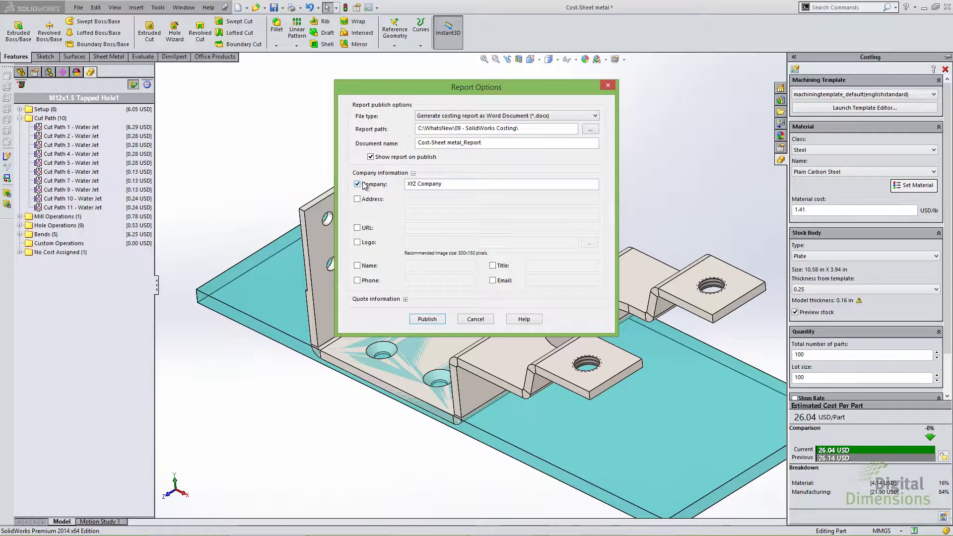
{"action": "left_click_drag", "start_coordinate": [442, 184], "coordinate": [407, 184]}
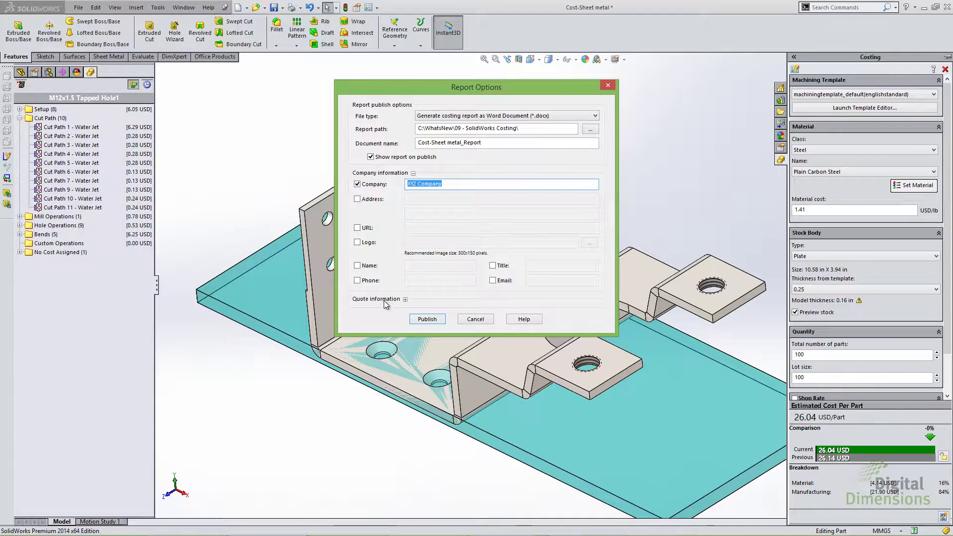
{"action": "left_click", "coordinate": [405, 299]}
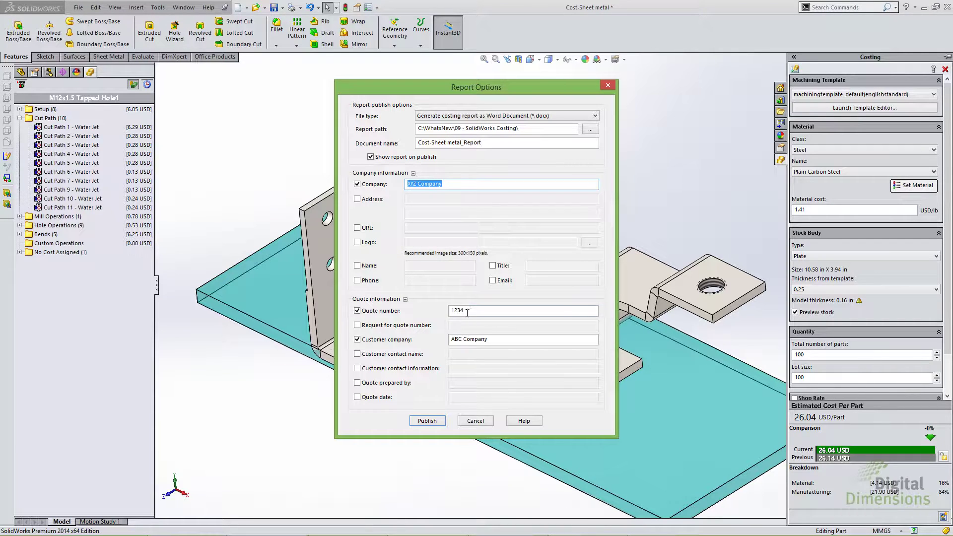
{"action": "left_click_drag", "start_coordinate": [474, 310], "coordinate": [450, 310]}
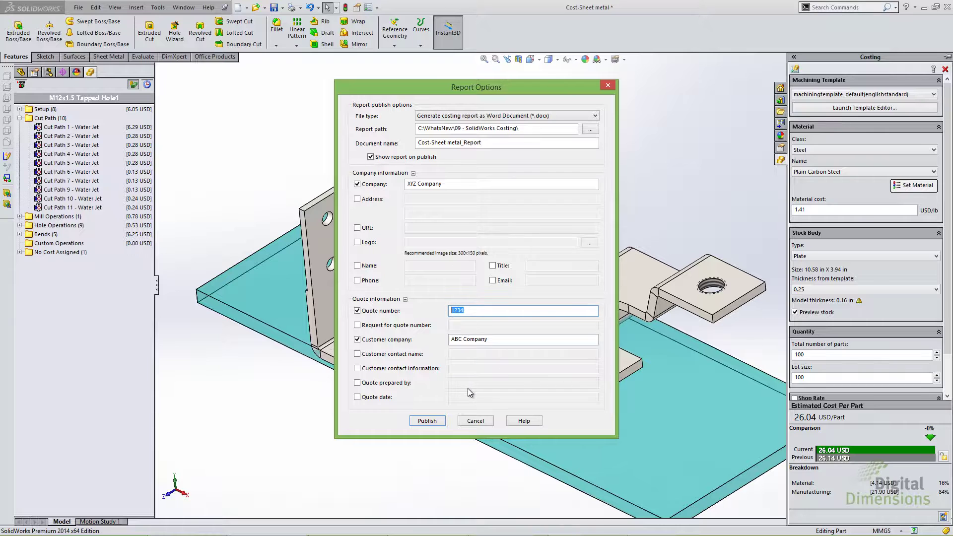
{"action": "left_click", "coordinate": [427, 421]}
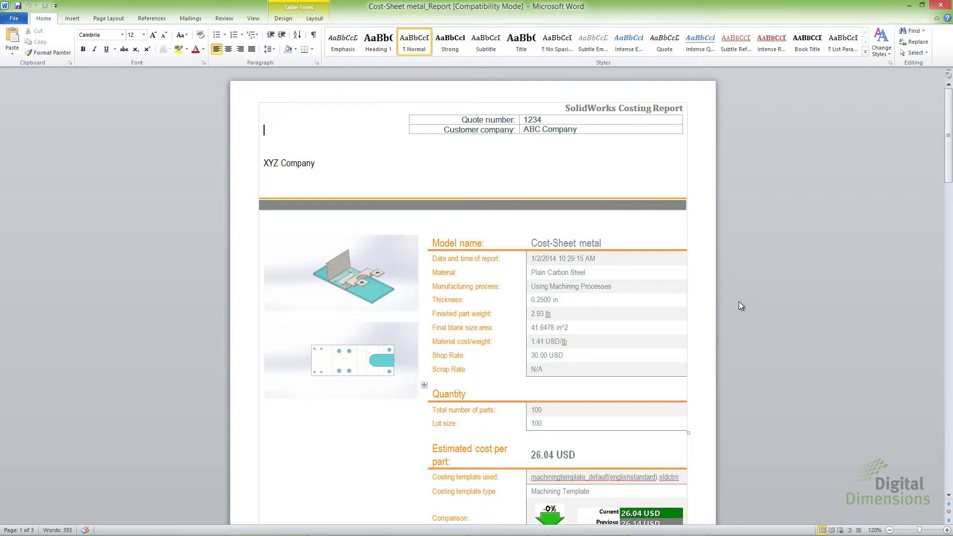
Step: Examine the quote number, customer company and issuing company entries at the head of the published Word report
{"action": "scroll", "coordinate": [738, 302], "scroll_direction": "down", "scroll_amount": 1}
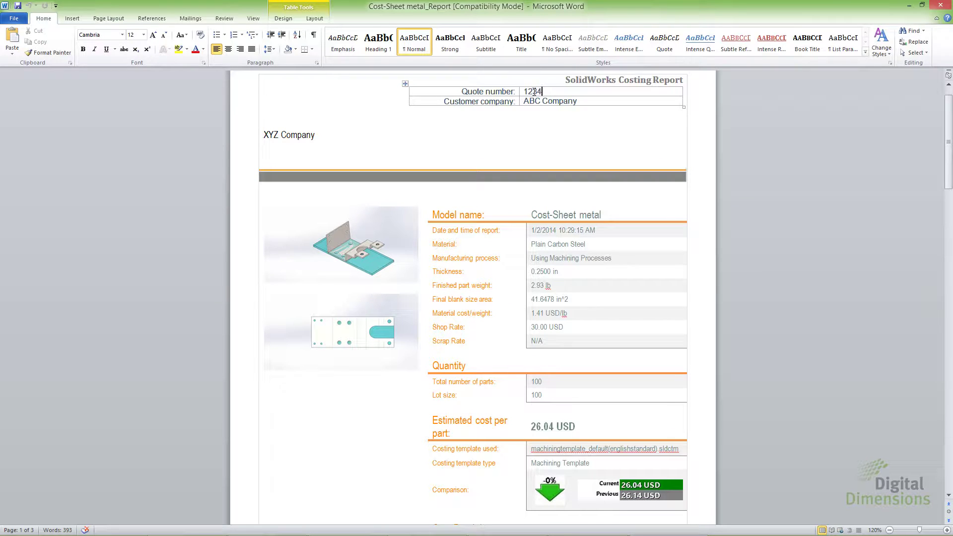
{"action": "left_click_drag", "start_coordinate": [544, 91], "coordinate": [525, 102]}
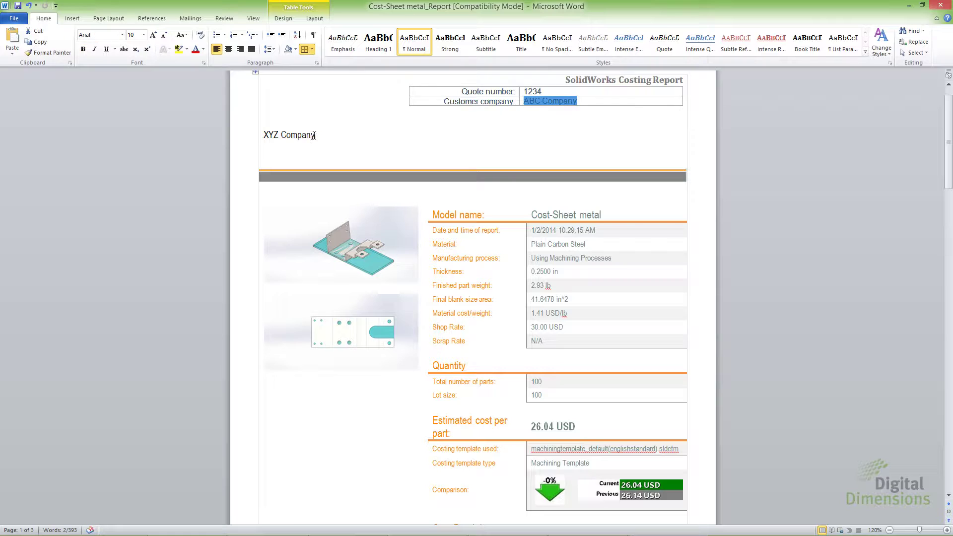
{"action": "left_click_drag", "start_coordinate": [314, 135], "coordinate": [268, 135]}
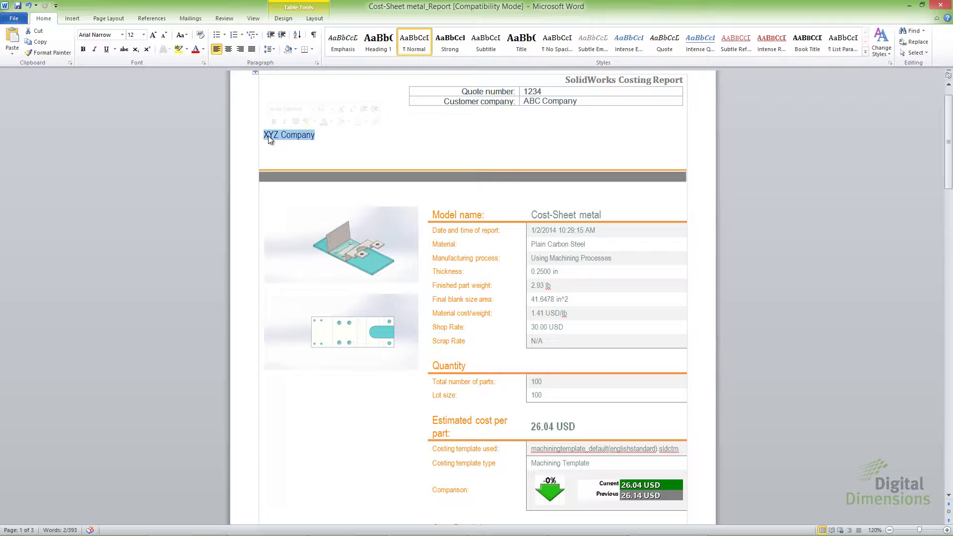
{"action": "key", "text": "alt+Tab"}
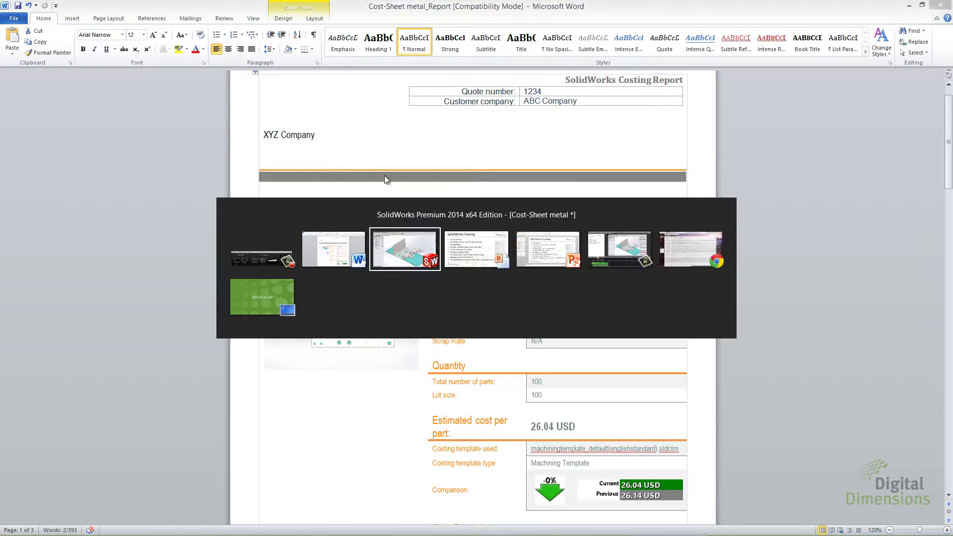
{"action": "left_click", "coordinate": [473, 251]}
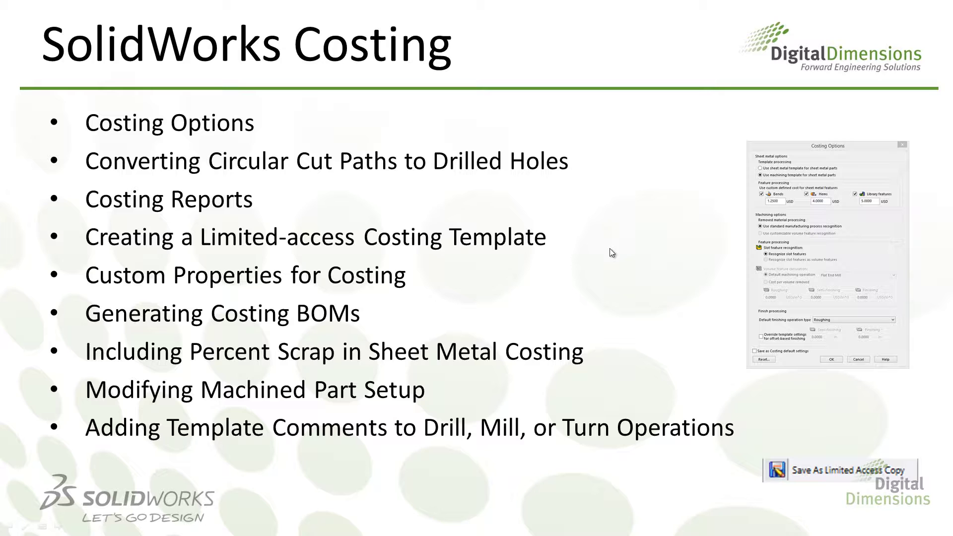
Step: Switch to SolidWorks, choose the 2014_Costing_demo machining template for costing, and open it in the Costing Template Editor
{"action": "key", "text": "alt+Tab"}
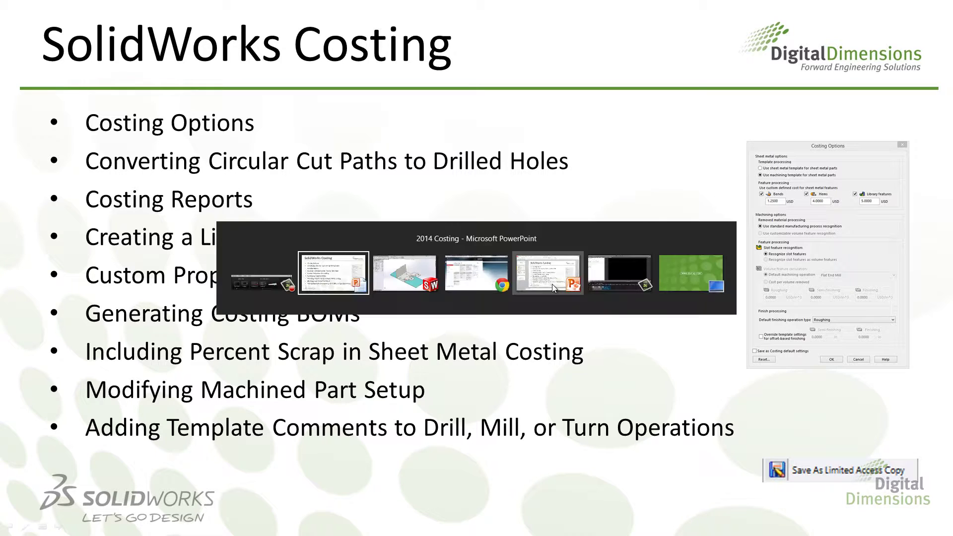
{"action": "left_click", "coordinate": [424, 269]}
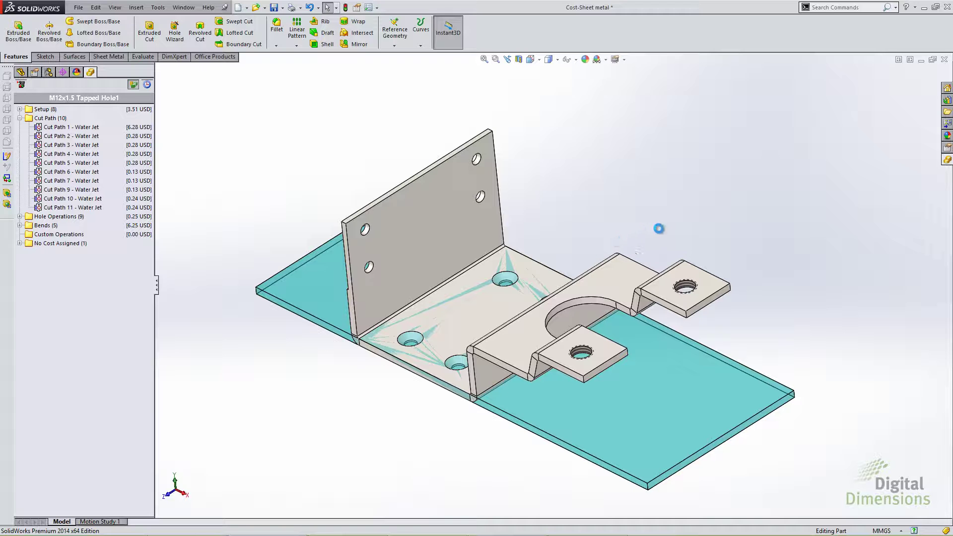
{"action": "left_click", "coordinate": [947, 159]}
{"action": "left_click", "coordinate": [846, 97]}
{"action": "left_click", "coordinate": [843, 105]}
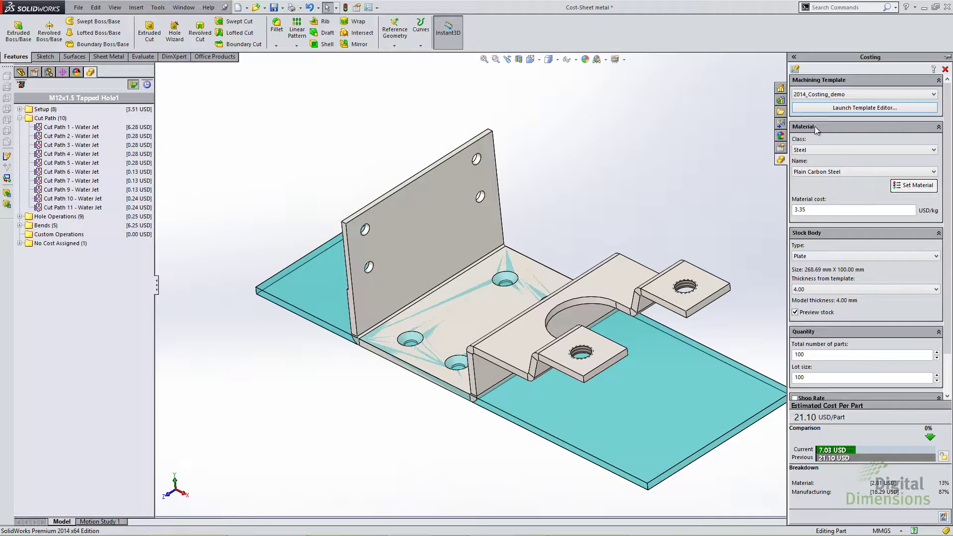
{"action": "left_click", "coordinate": [831, 108]}
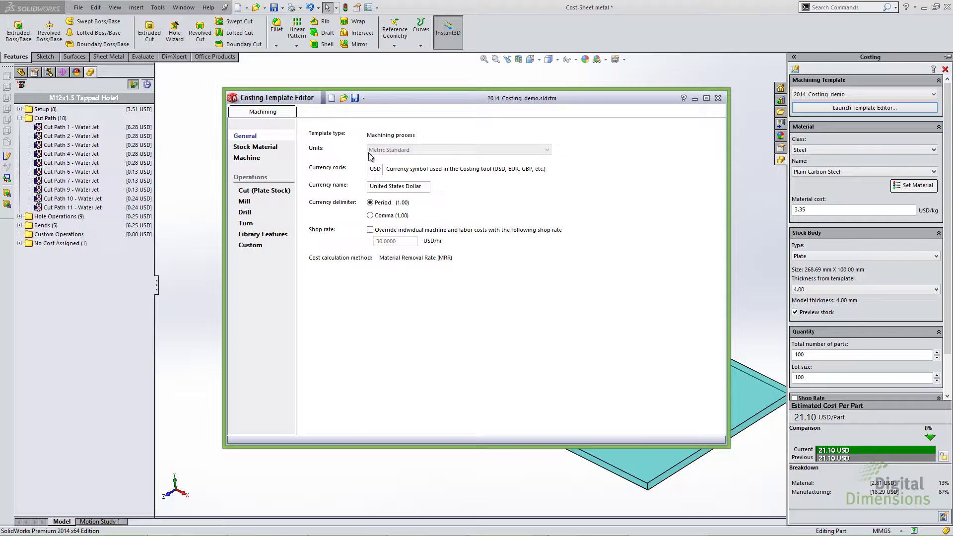
Step: Bring up the limited access copy save dialog for the 2014_Costing_demo template, cancel it, and close the template editor
{"action": "left_click", "coordinate": [365, 99]}
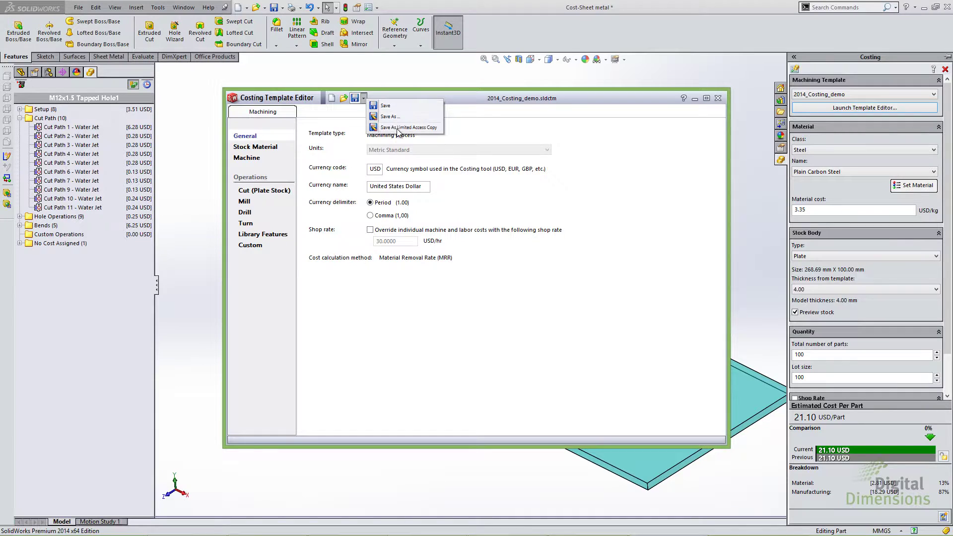
{"action": "left_click", "coordinate": [435, 128]}
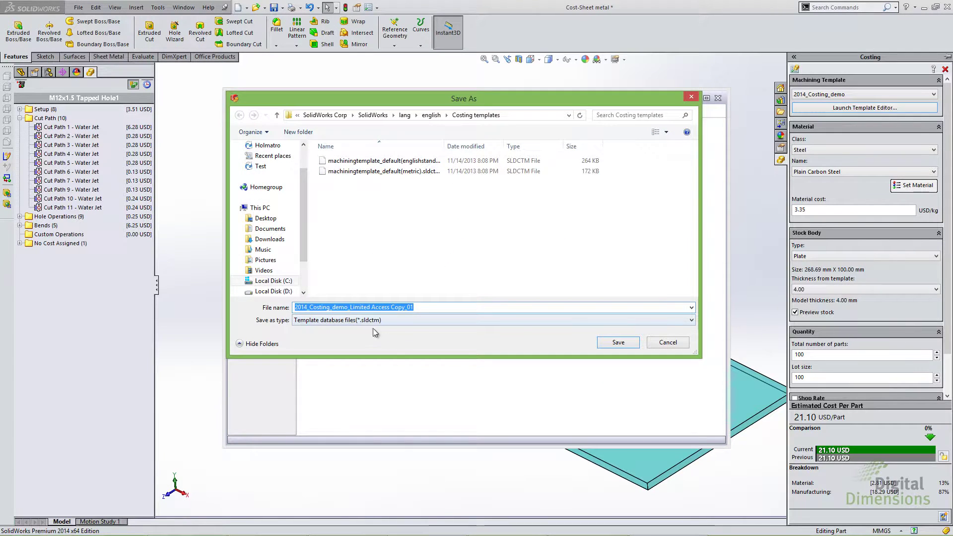
{"action": "left_click", "coordinate": [666, 342]}
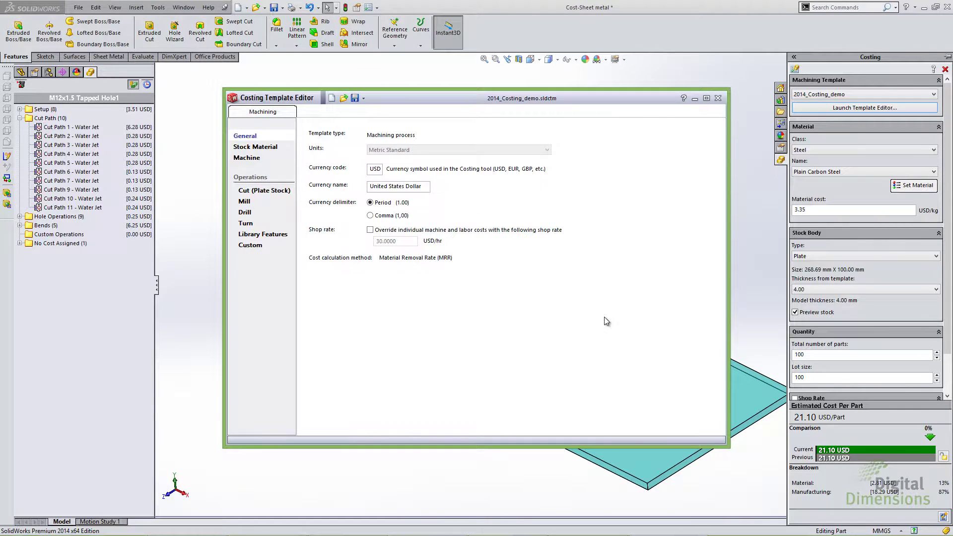
{"action": "left_click", "coordinate": [718, 99]}
Step: Set the machining template for costing to 2014_Costing_demo_Limited Access and check whether its template editor can be launched
{"action": "left_click", "coordinate": [811, 95]}
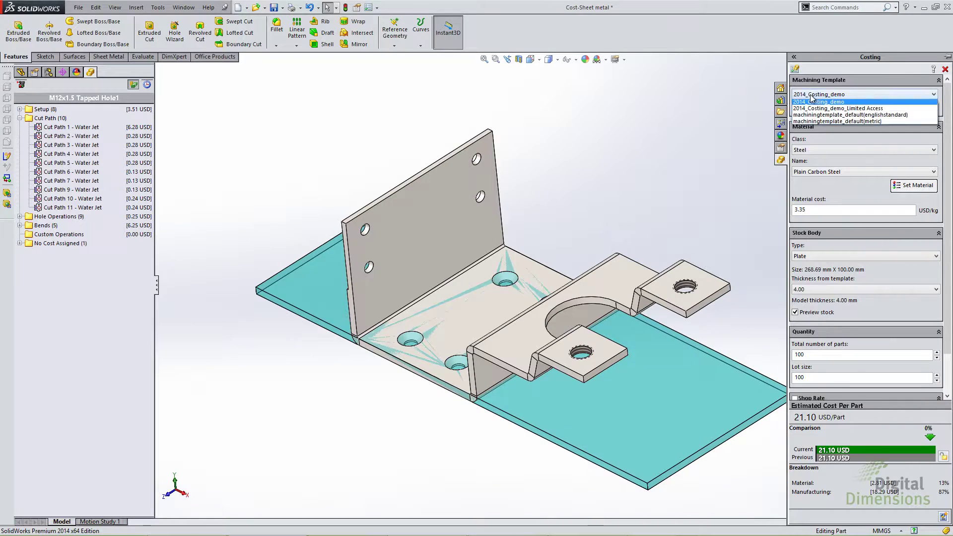
{"action": "left_click", "coordinate": [813, 109]}
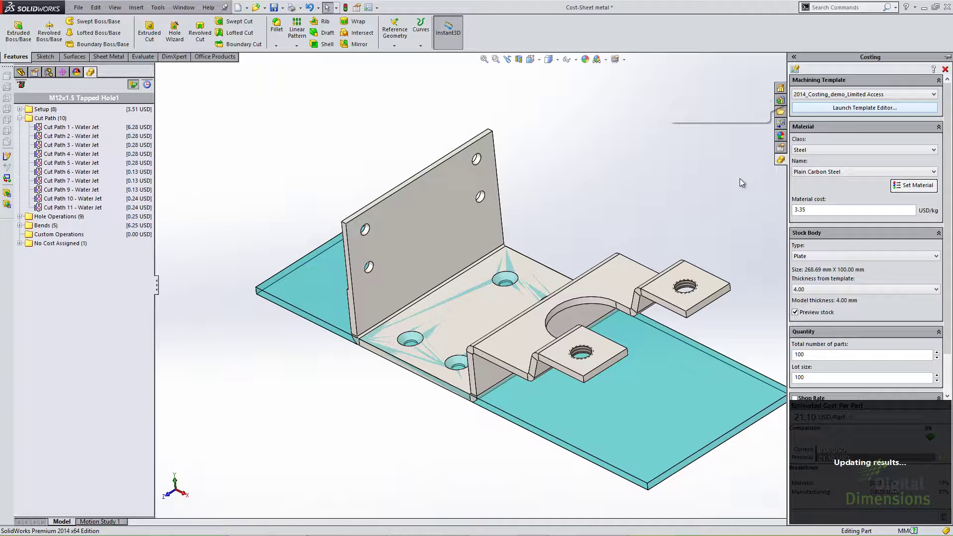
{"action": "mouse_move", "coordinate": [843, 109]}
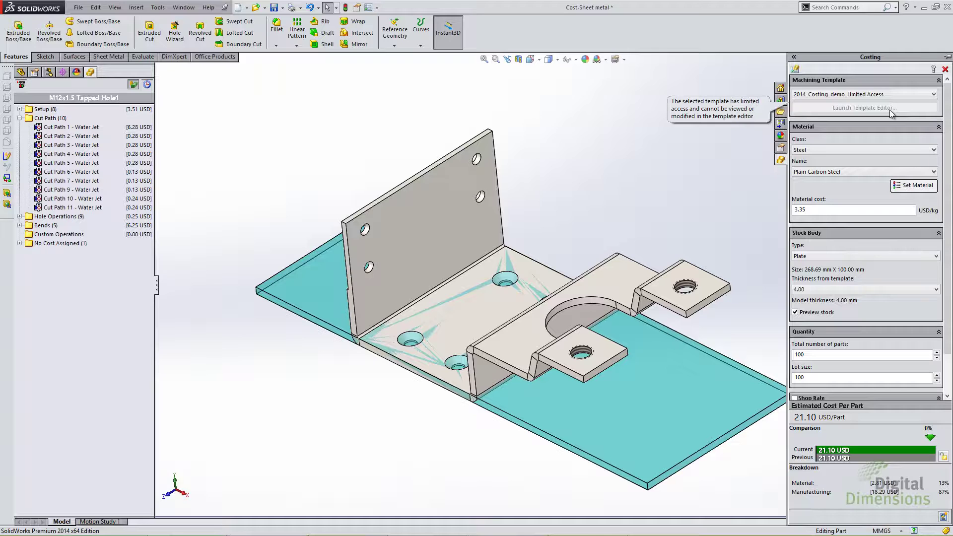
{"action": "key", "text": "alt+Tab"}
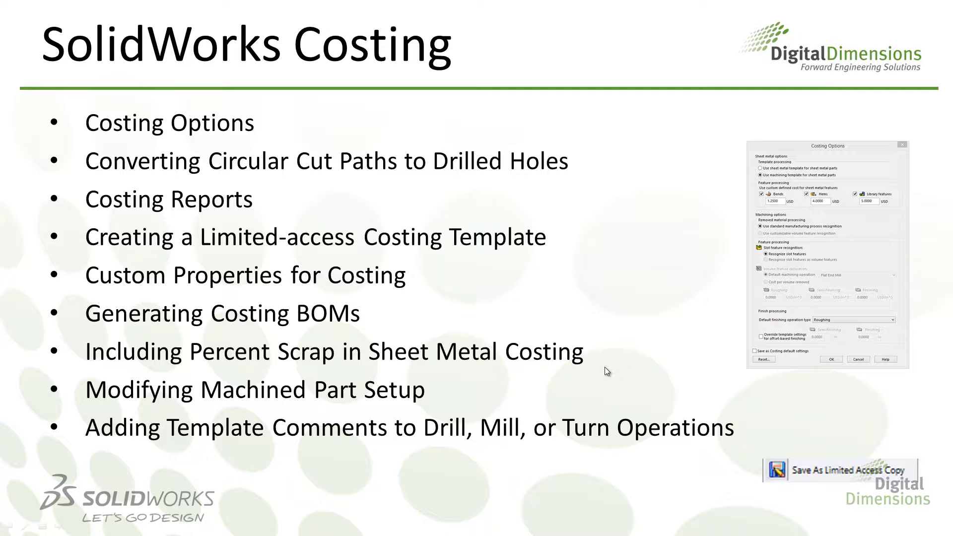
{"action": "key", "text": "alt+Tab"}
{"action": "left_click", "coordinate": [467, 259]}
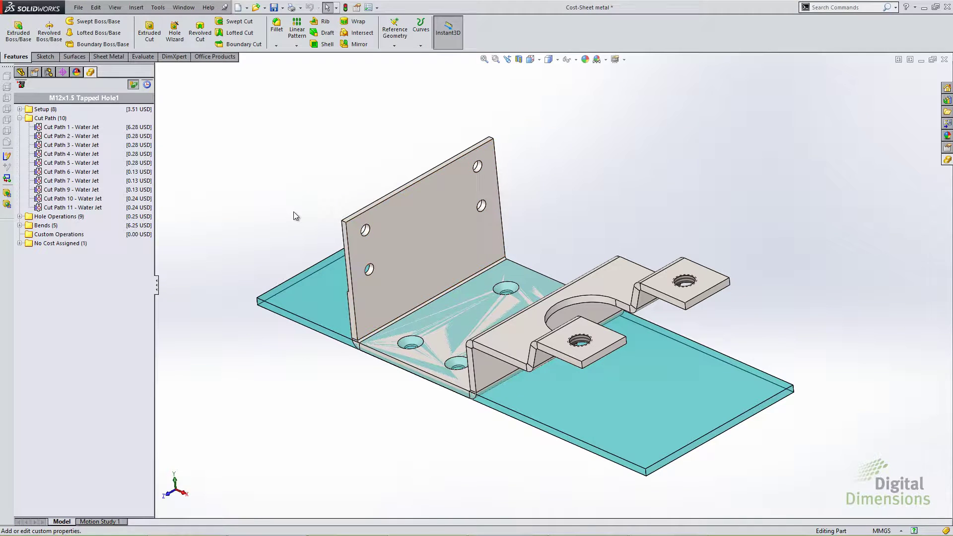
Step: Examine the cost-related property names available among the sheet metal part's custom file properties, and close the properties without changes
{"action": "left_click", "coordinate": [78, 8]}
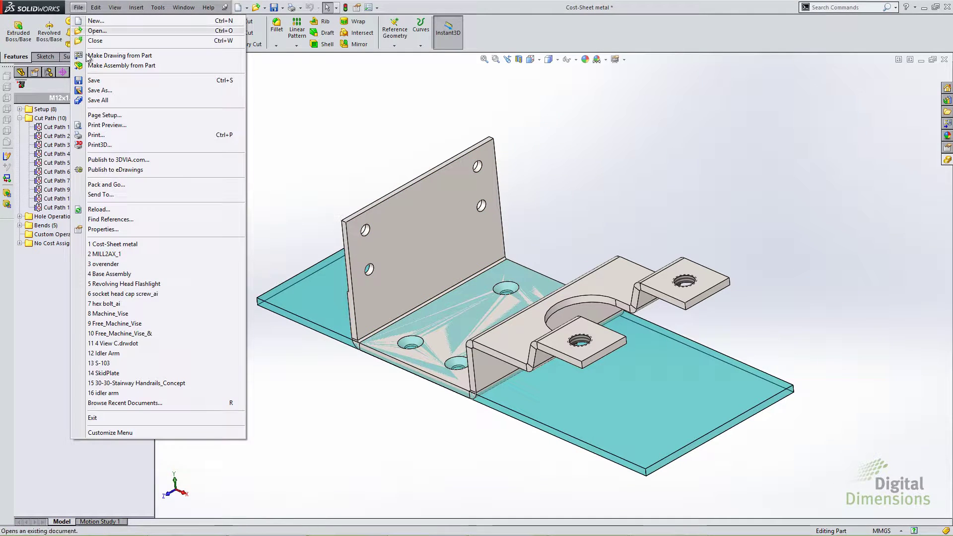
{"action": "left_click", "coordinate": [97, 231]}
{"action": "left_click", "coordinate": [249, 149]}
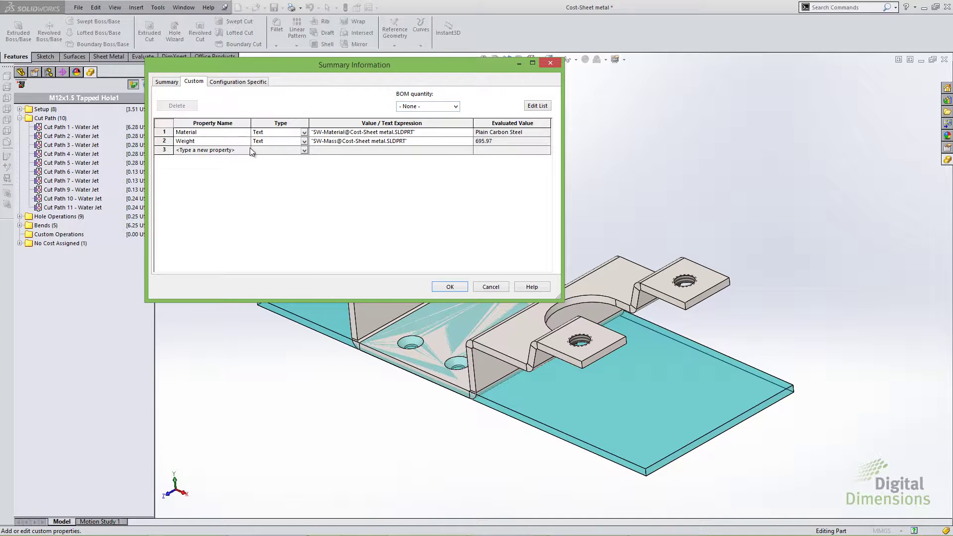
{"action": "left_click", "coordinate": [245, 151]}
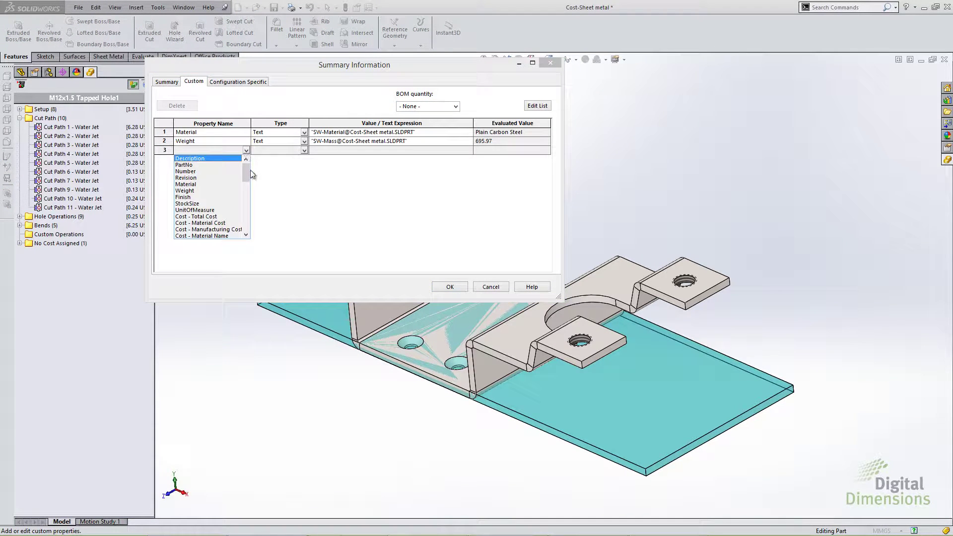
{"action": "left_click_drag", "start_coordinate": [246, 170], "coordinate": [246, 178]}
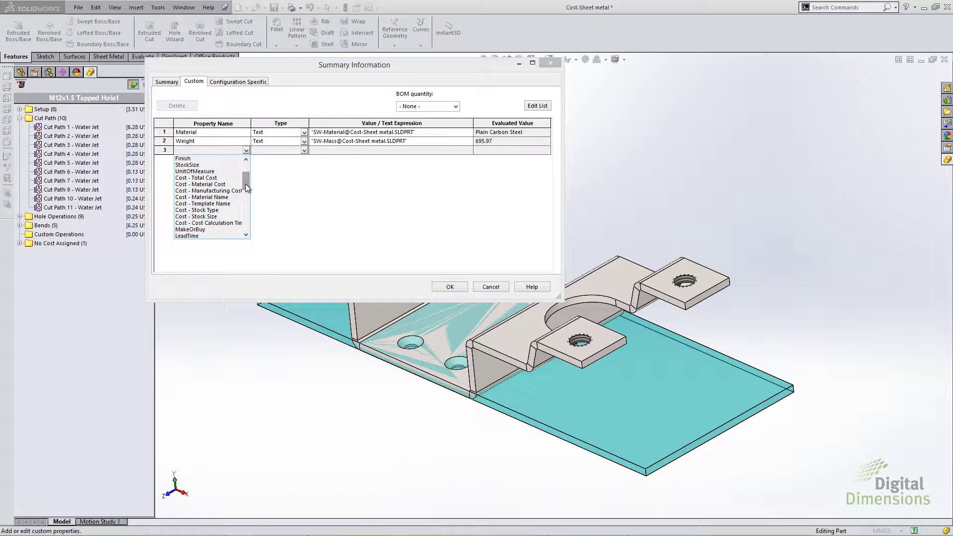
{"action": "left_click", "coordinate": [491, 286]}
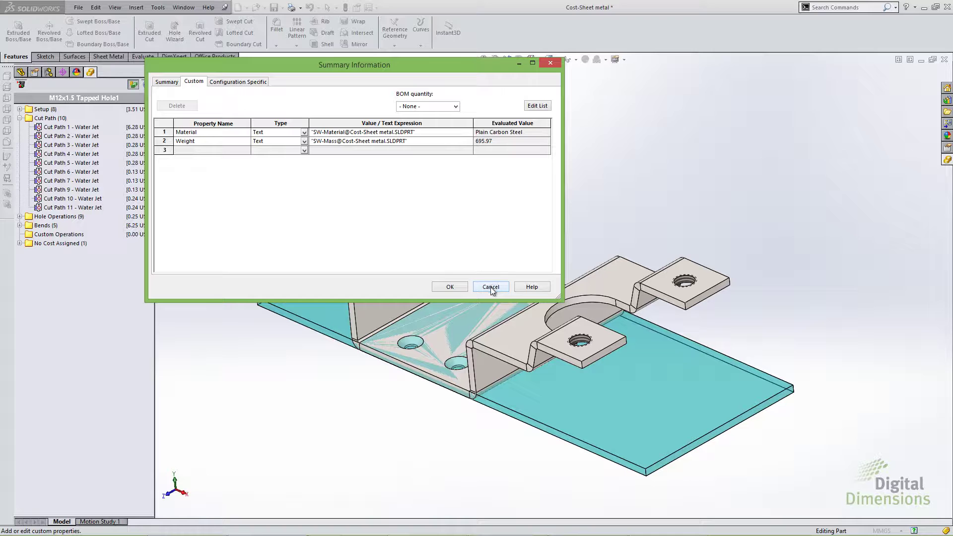
{"action": "left_click", "coordinate": [492, 287]}
Step: Switch to the Base Assembly, open its Clamp component in its own window, and display the part's costing breakdown
{"action": "key", "text": "alt+Tab"}
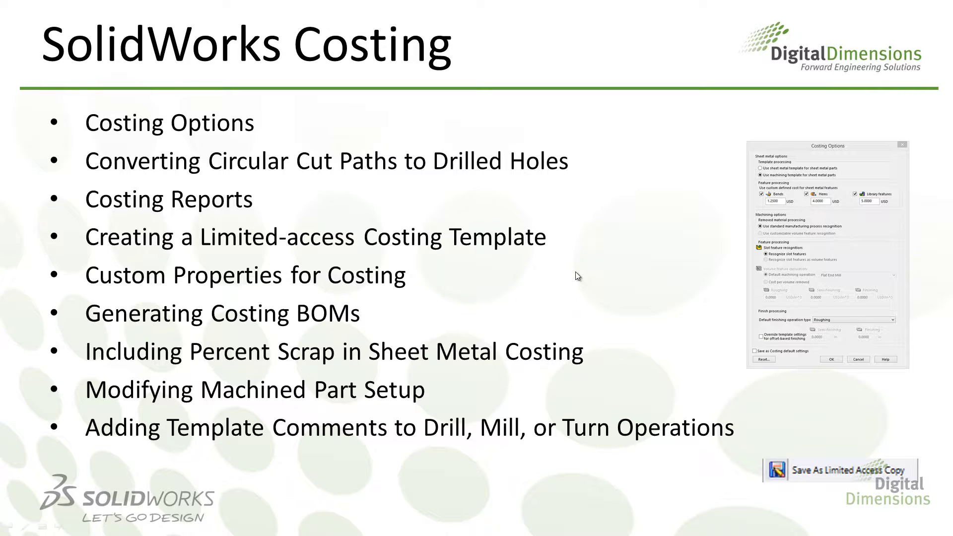
{"action": "key", "text": "alt+Tab"}
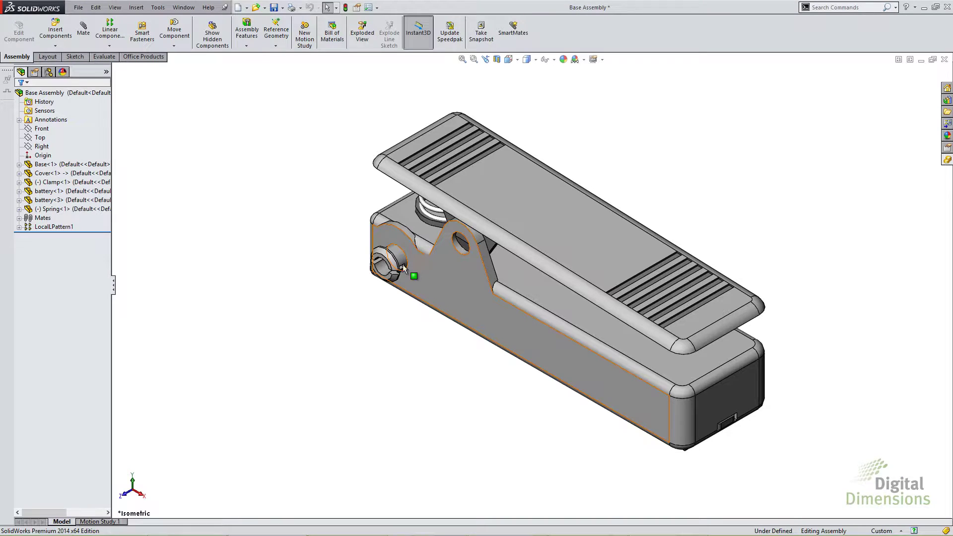
{"action": "middle_click_drag", "start_coordinate": [358, 266], "coordinate": [359, 261]}
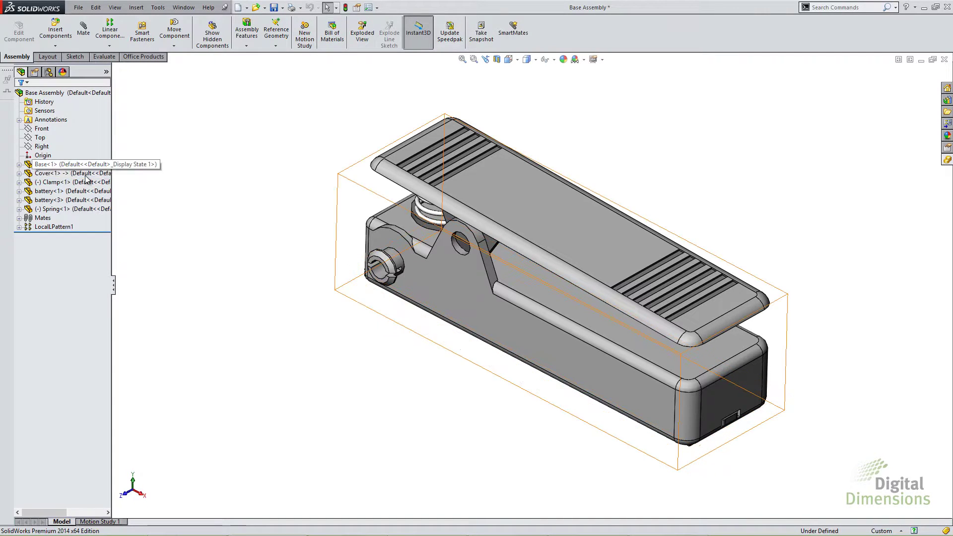
{"action": "right_click", "coordinate": [83, 187]}
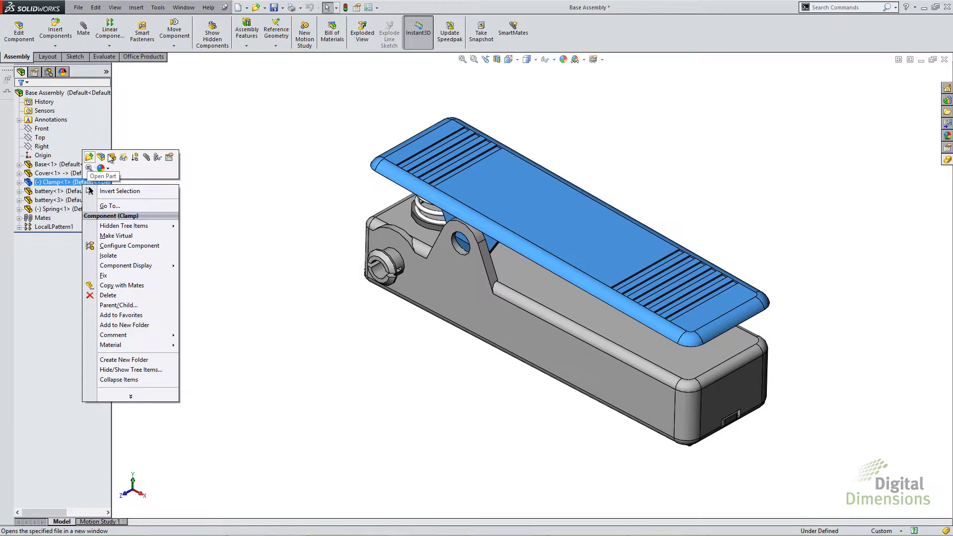
{"action": "left_click", "coordinate": [96, 156]}
{"action": "left_click", "coordinate": [90, 73]}
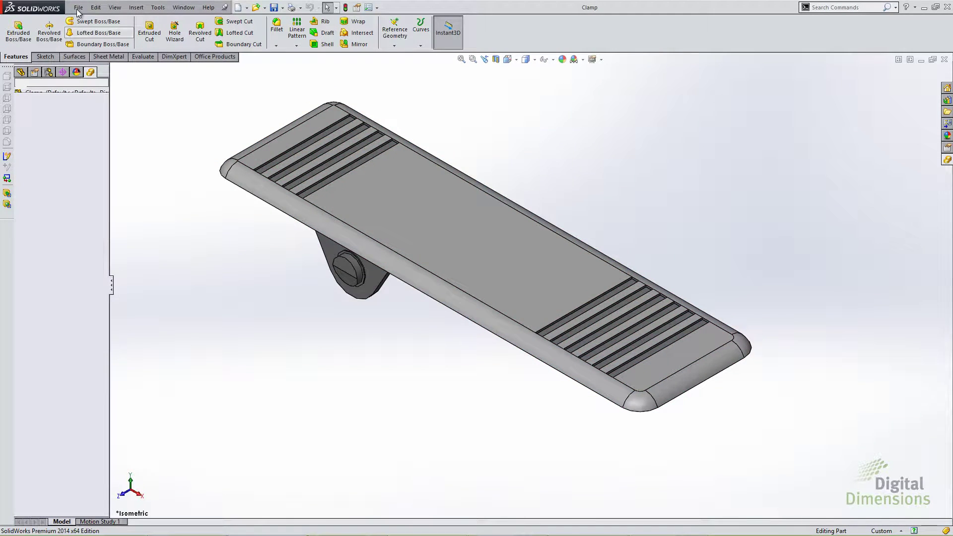
Step: Inspect the Clamp part's Cost - Total Cost custom property and its linked expression, and close the properties without changes
{"action": "left_click", "coordinate": [78, 7]}
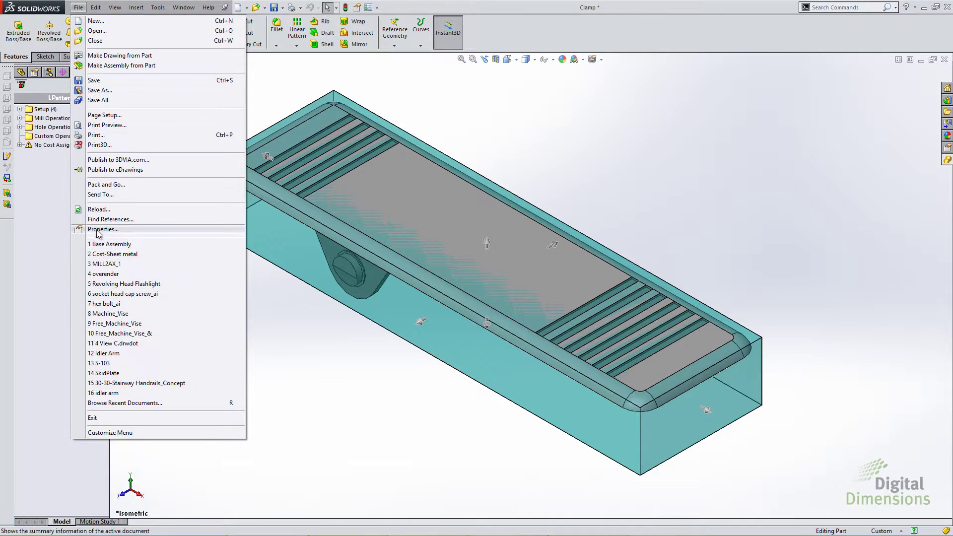
{"action": "left_click", "coordinate": [114, 229]}
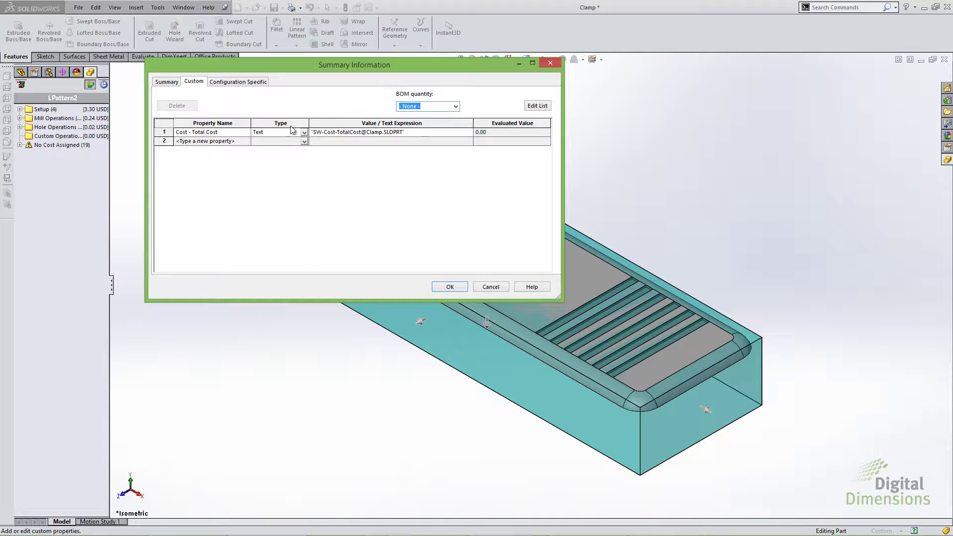
{"action": "left_click", "coordinate": [338, 132]}
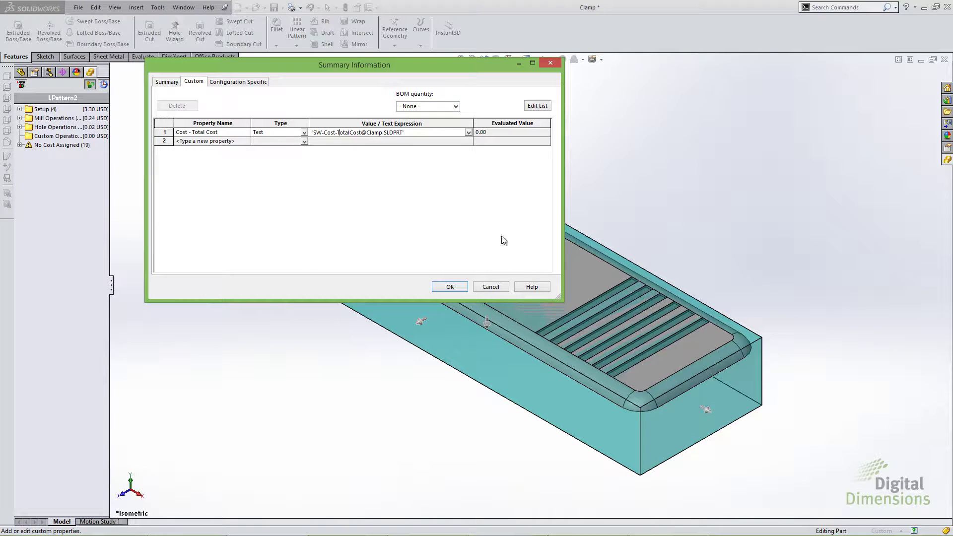
{"action": "left_click", "coordinate": [490, 287]}
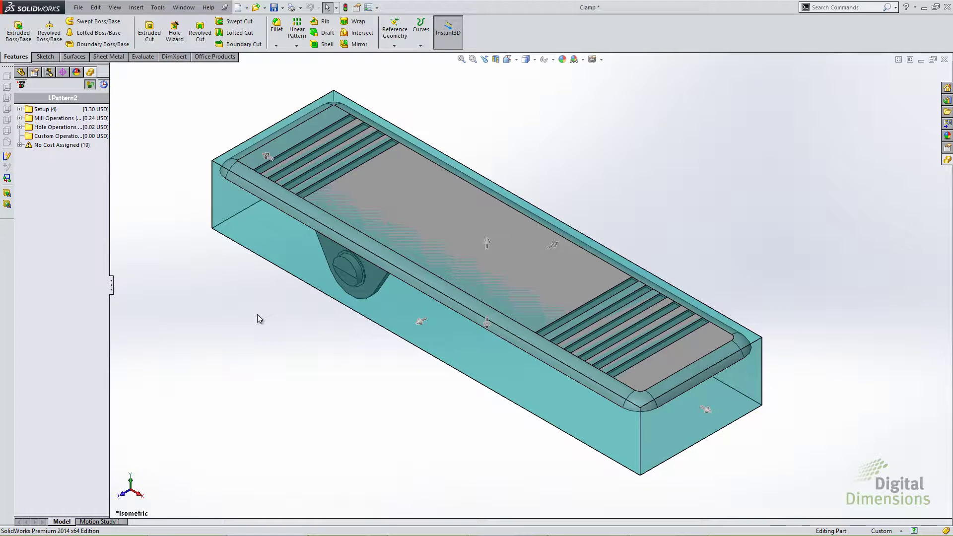
Step: Switch back to the Base Assembly document
{"action": "key", "text": "ctrl+Tab"}
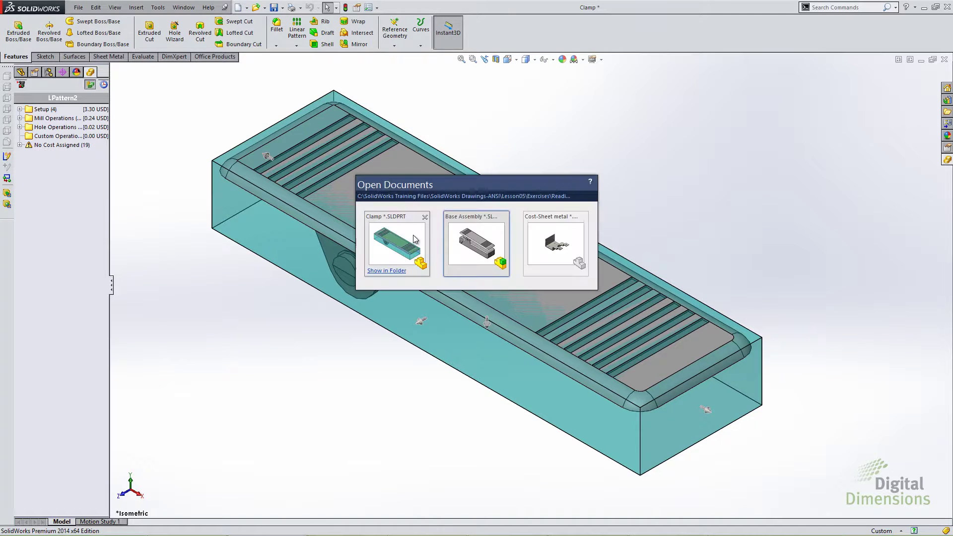
{"action": "left_click", "coordinate": [467, 248]}
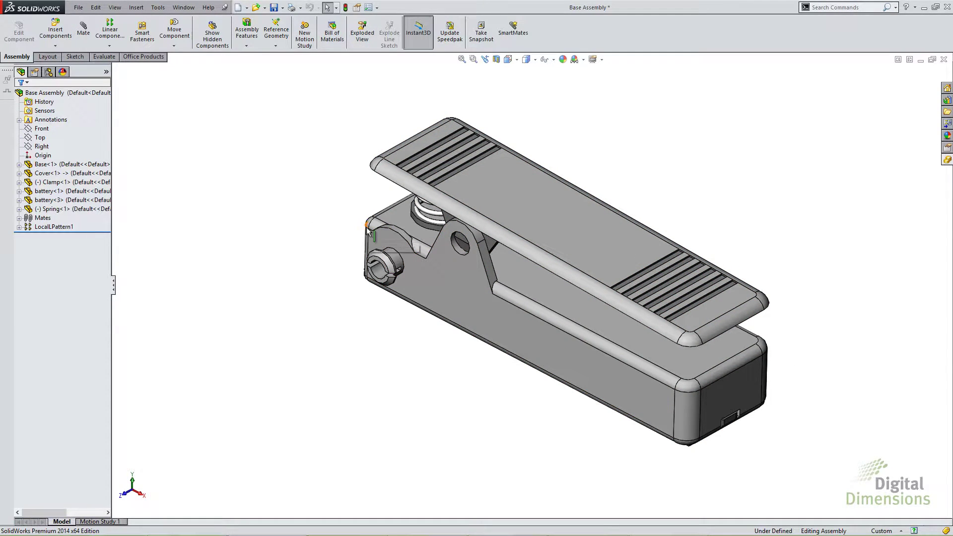
{"action": "scroll", "coordinate": [658, 345], "scroll_direction": "up", "scroll_amount": 1}
{"action": "scroll", "coordinate": [661, 309], "scroll_direction": "down", "scroll_amount": 1}
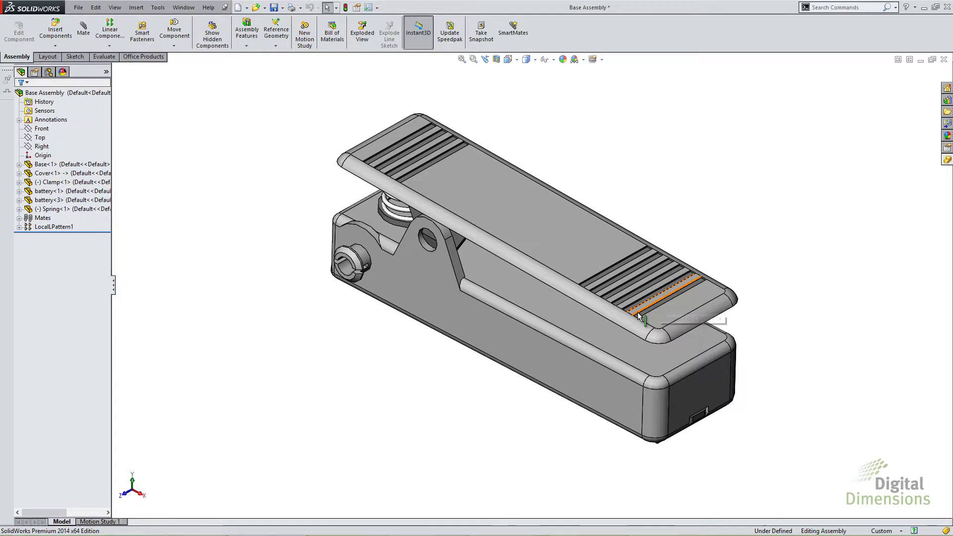
{"action": "scroll", "coordinate": [625, 314], "scroll_direction": "up", "scroll_amount": 1}
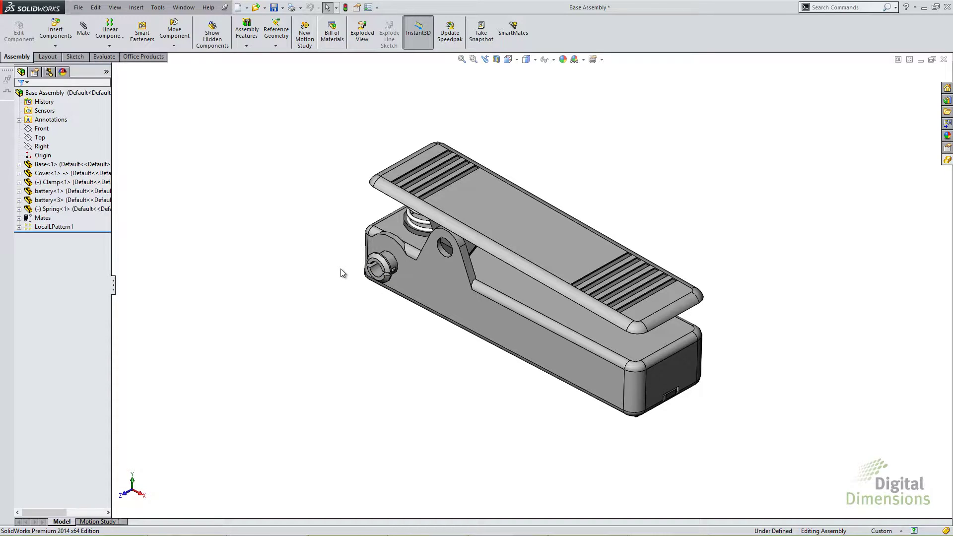
Step: Start a Bill of Materials table for the assembly and choose bom-costing.sldbomtbt as its table template
{"action": "left_click", "coordinate": [136, 7]}
{"action": "mouse_move", "coordinate": [191, 219]}
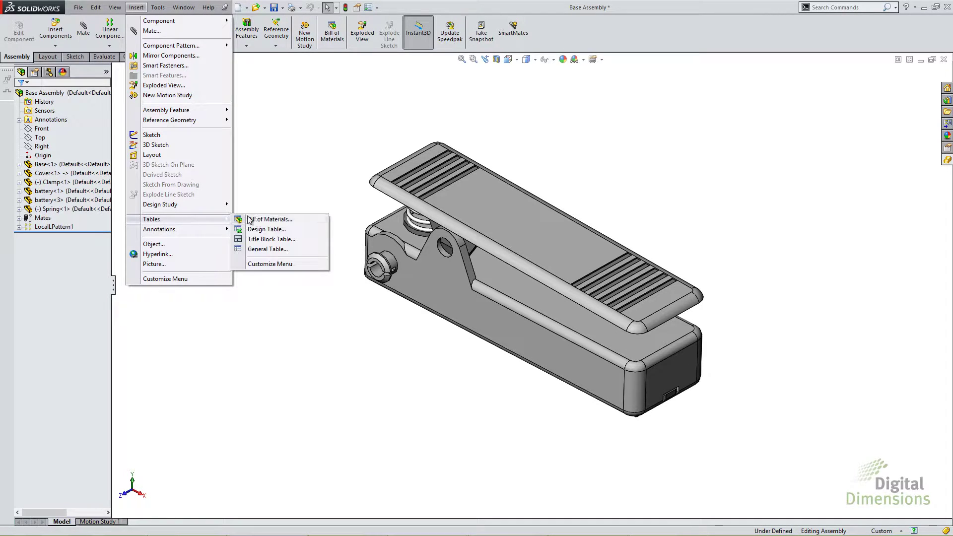
{"action": "left_click", "coordinate": [263, 219]}
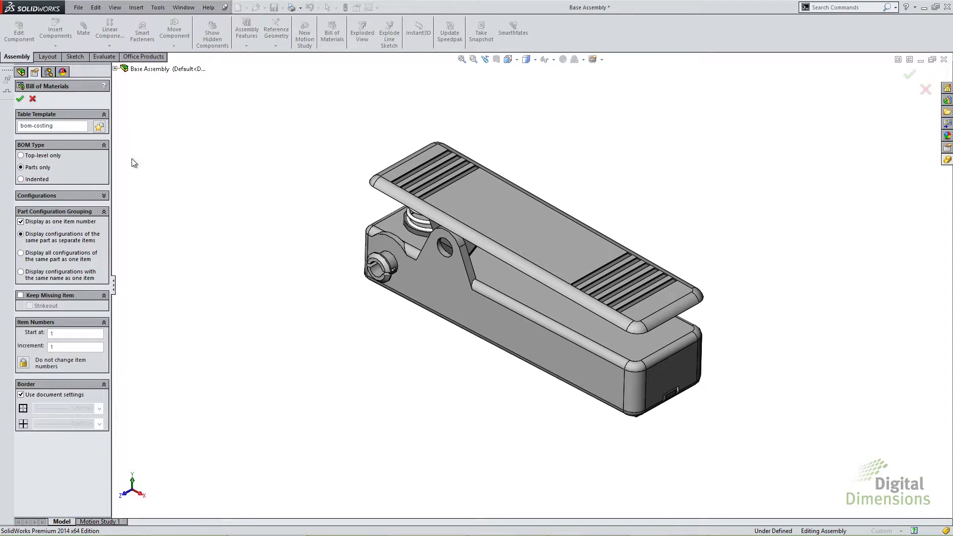
{"action": "left_click", "coordinate": [100, 127]}
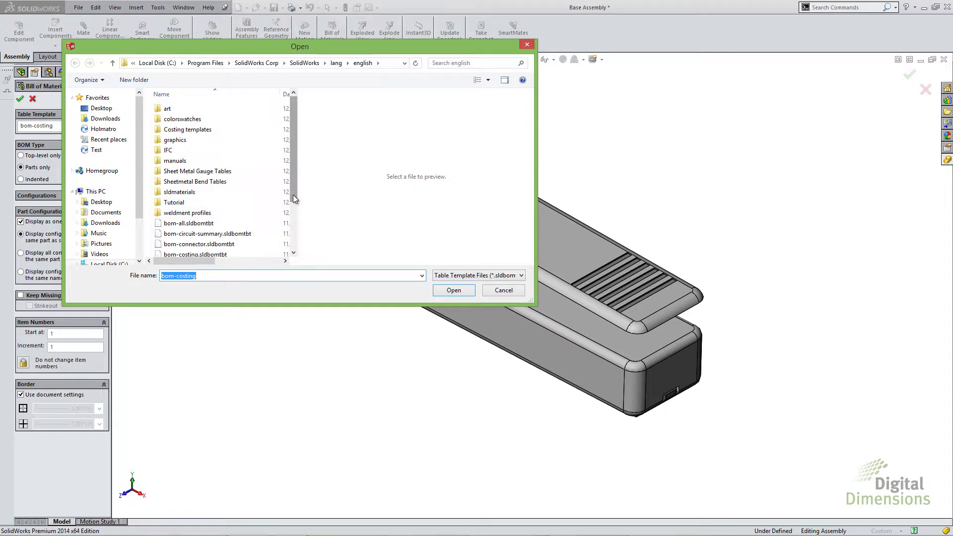
{"action": "left_click_drag", "start_coordinate": [293, 195], "coordinate": [292, 214]}
{"action": "left_click", "coordinate": [199, 222]}
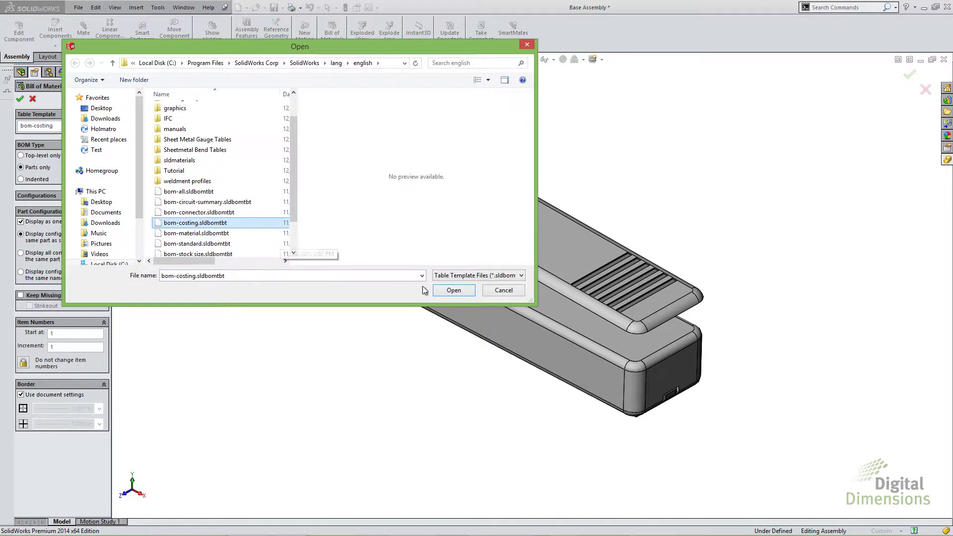
{"action": "left_click", "coordinate": [453, 290]}
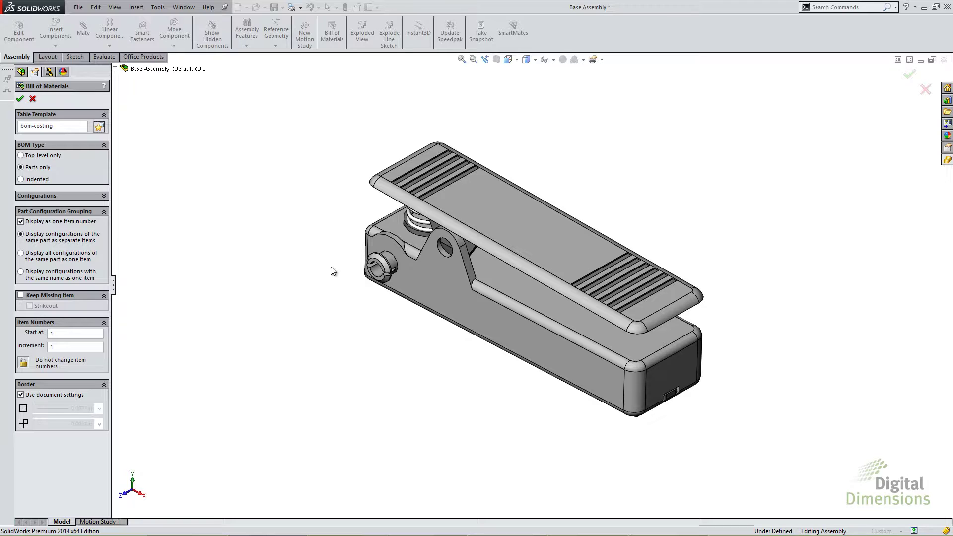
Step: Accept the parts-only BOM settings, assign the table to the Notes Area, and place it below and beside the assembly
{"action": "left_click", "coordinate": [20, 100]}
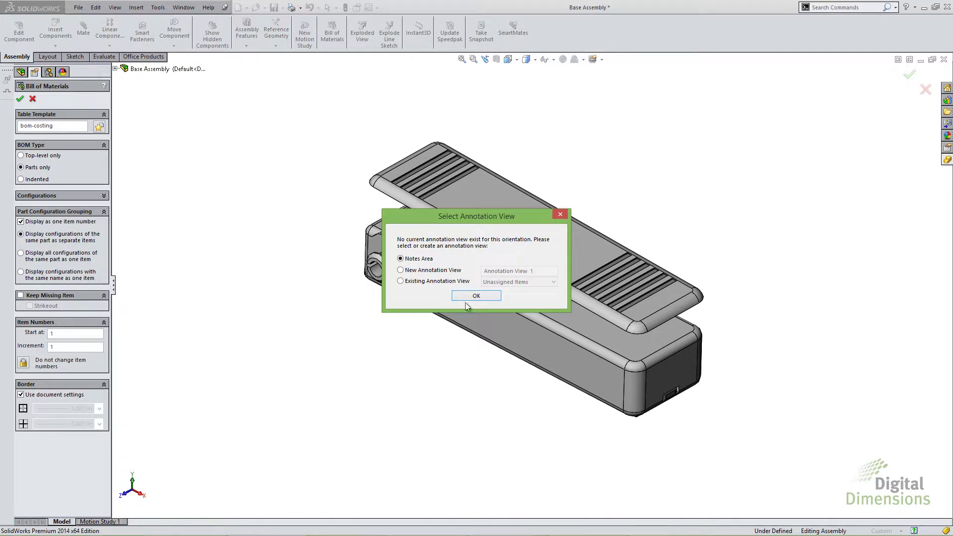
{"action": "left_click", "coordinate": [477, 296]}
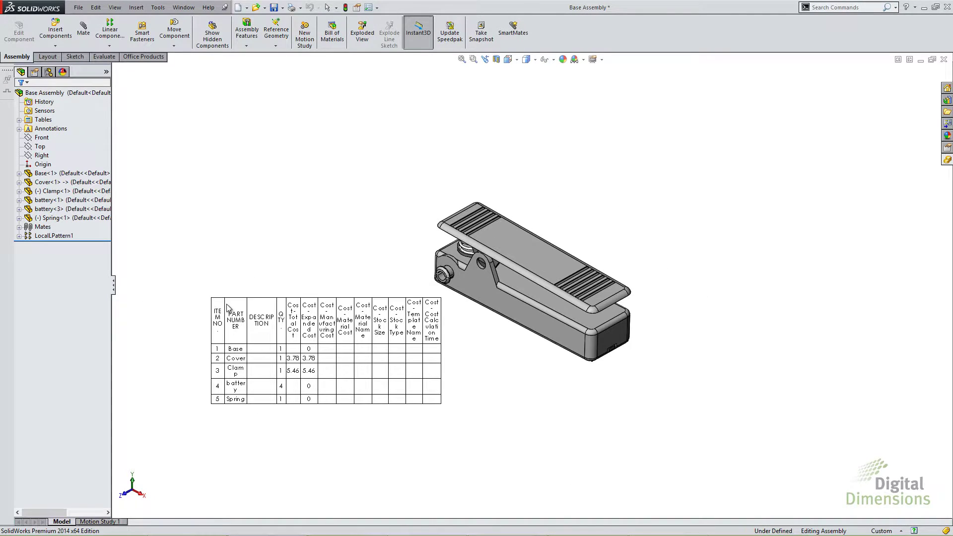
{"action": "left_click", "coordinate": [203, 294]}
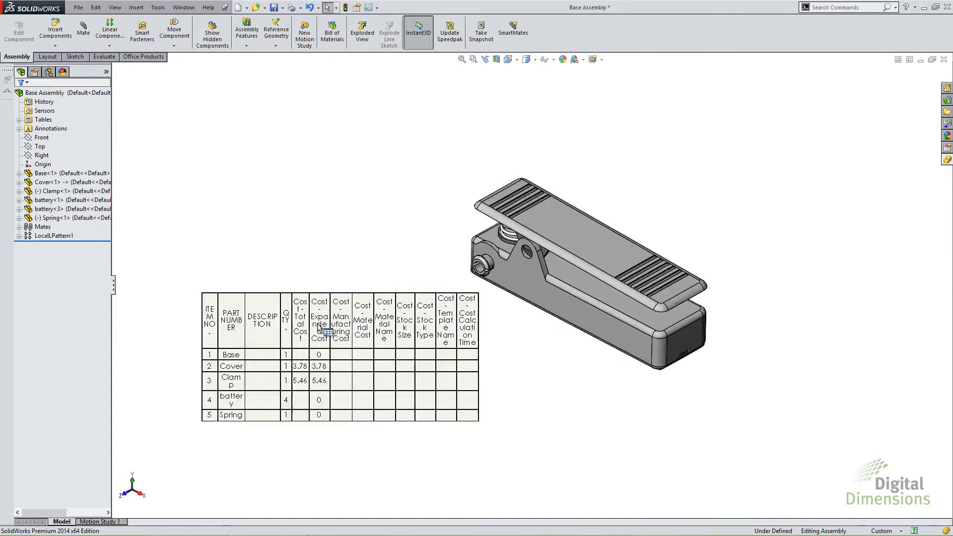
Step: Widen the Cost - Total Cost and Cost - Expanded Cost columns of the BOM table so their headings fit
{"action": "scroll", "coordinate": [319, 330], "scroll_direction": "down", "scroll_amount": 4}
{"action": "left_click_drag", "start_coordinate": [353, 254], "coordinate": [550, 253]}
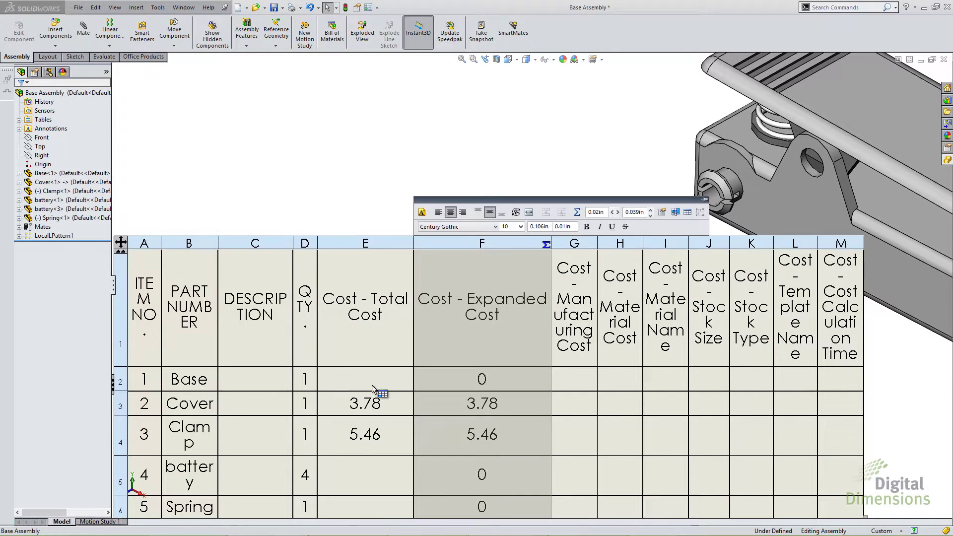
Step: Examine the cost columns of the BOM table and switch to the PowerPoint slide show
{"action": "scroll", "coordinate": [373, 389], "scroll_direction": "down", "scroll_amount": 2}
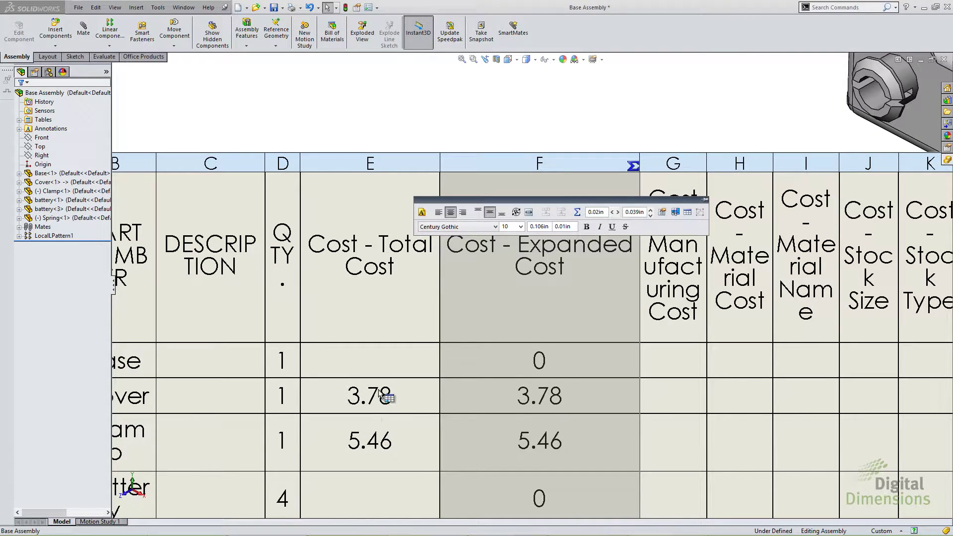
{"action": "scroll", "coordinate": [404, 424], "scroll_direction": "up", "scroll_amount": 2}
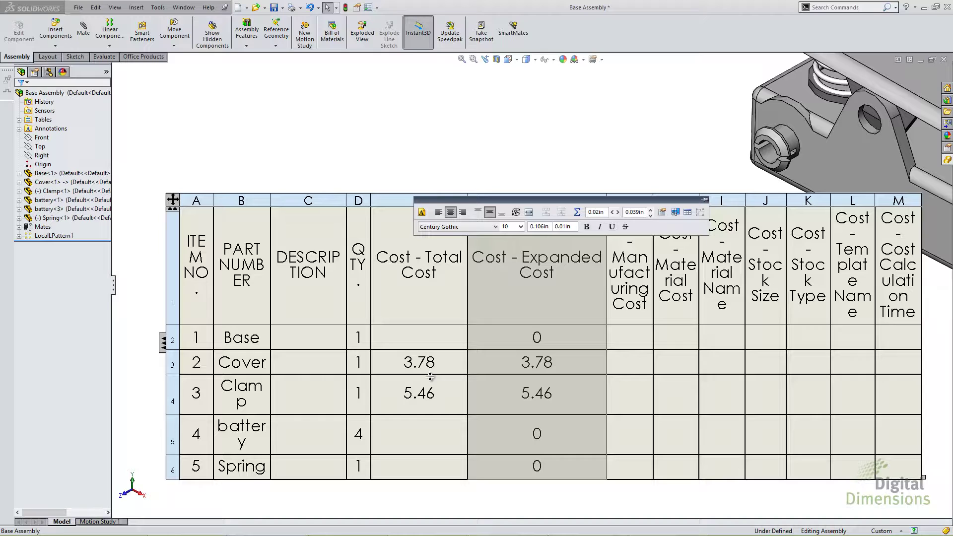
{"action": "key", "text": "alt+Tab"}
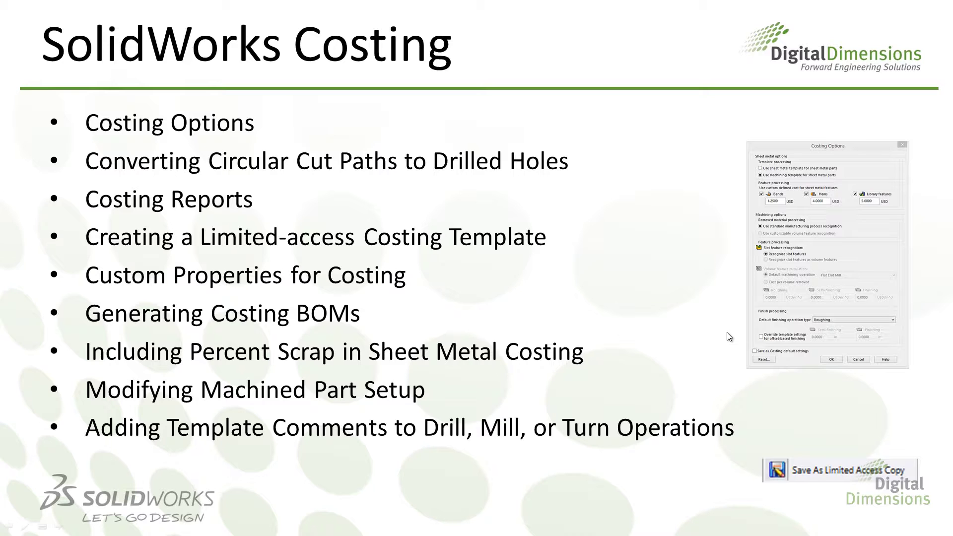
Step: Switch to SolidWorks and review the Costing Options for the Cost-Sheet metal part, closing them without changes
{"action": "key", "text": "alt+Tab"}
{"action": "left_click", "coordinate": [410, 264]}
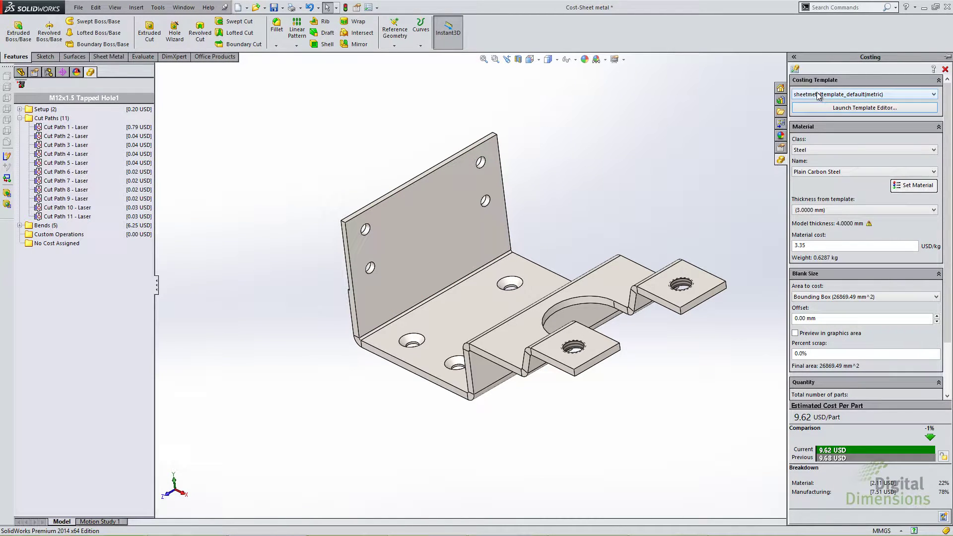
{"action": "left_click", "coordinate": [795, 68]}
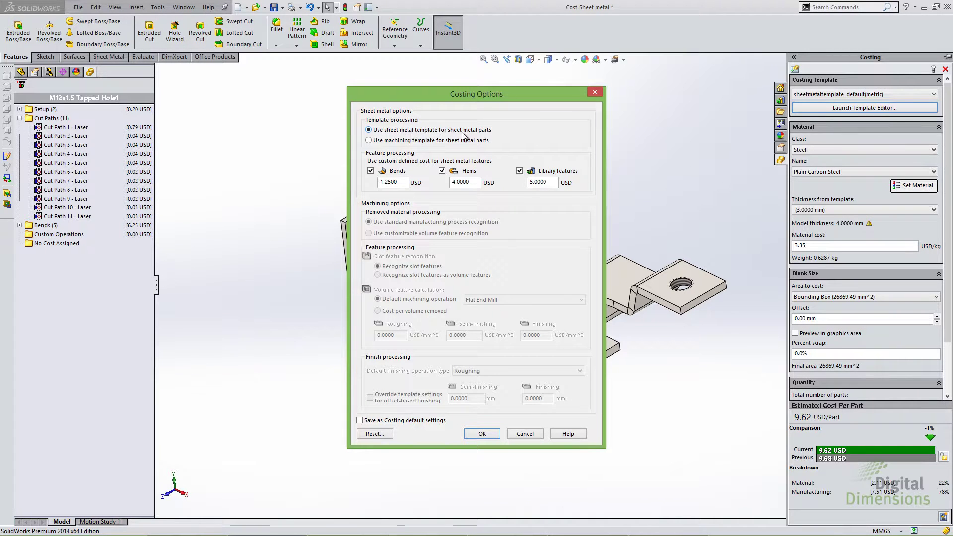
{"action": "left_click", "coordinate": [524, 434]}
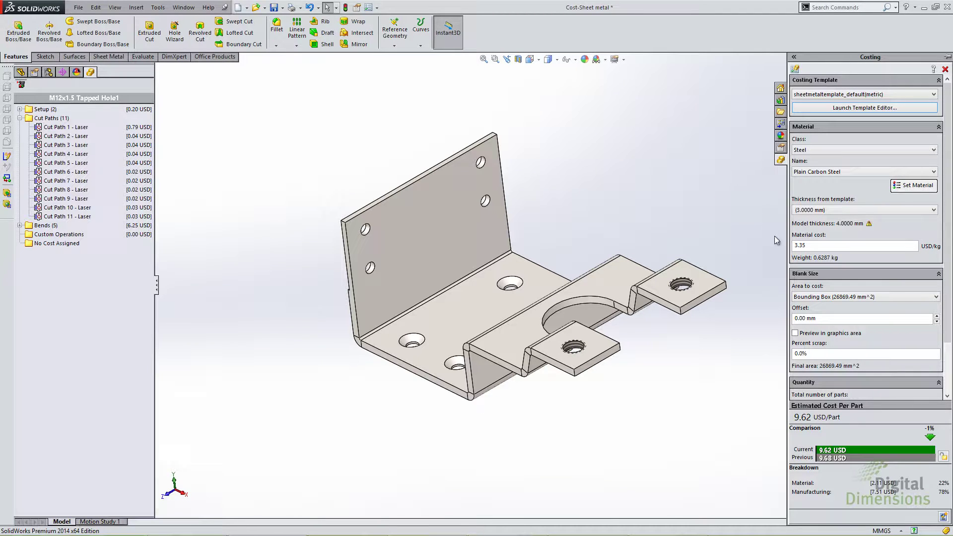
Step: Select the Percent scrap value in the Blank Size settings and return to the PowerPoint slide show
{"action": "double_click", "coordinate": [809, 354]}
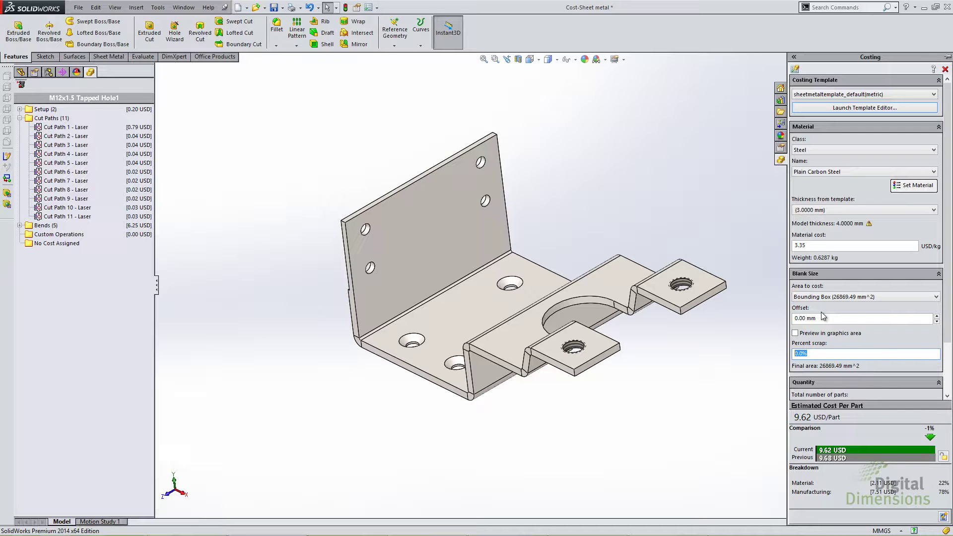
{"action": "key", "text": "alt+Tab"}
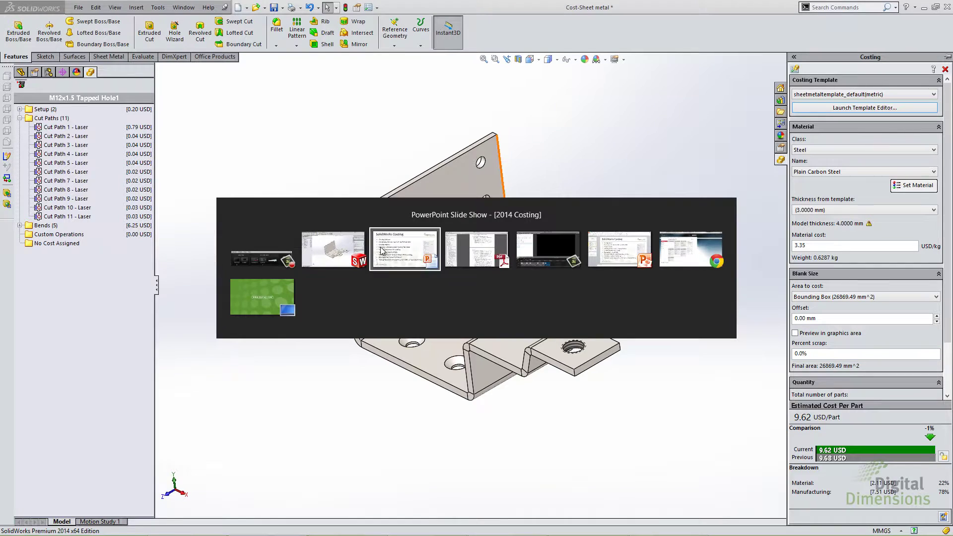
{"action": "left_click", "coordinate": [345, 259]}
{"action": "key", "text": "alt+Tab"}
{"action": "left_click", "coordinate": [406, 254]}
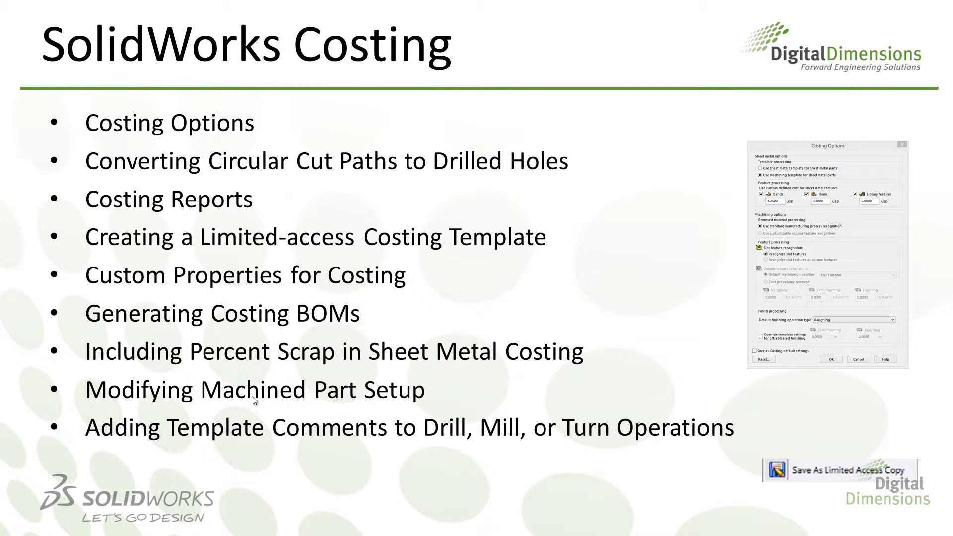
Step: Switch to SolidWorks and open the Machine settings of the 2014_Costing_demo template in the Costing Template Editor
{"action": "key", "text": "alt+Tab"}
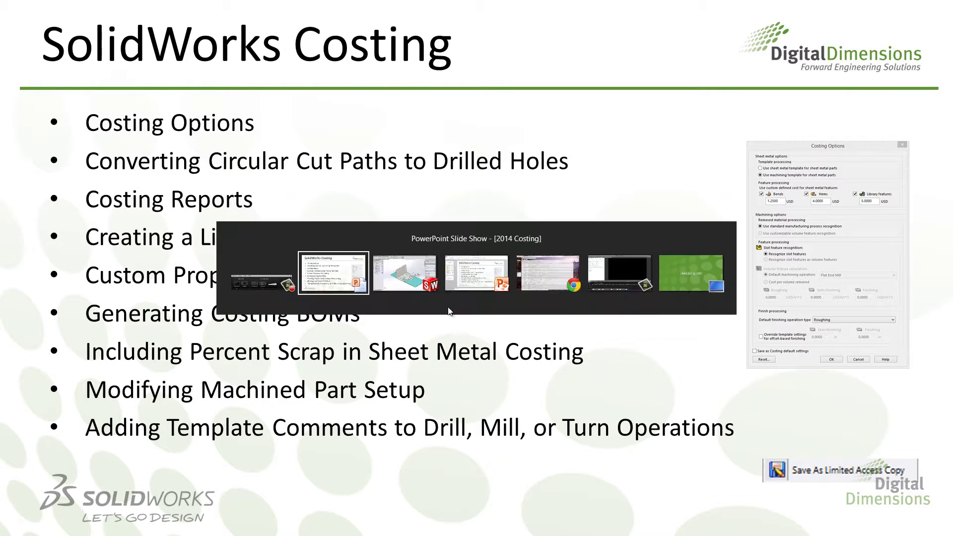
{"action": "left_click", "coordinate": [404, 273]}
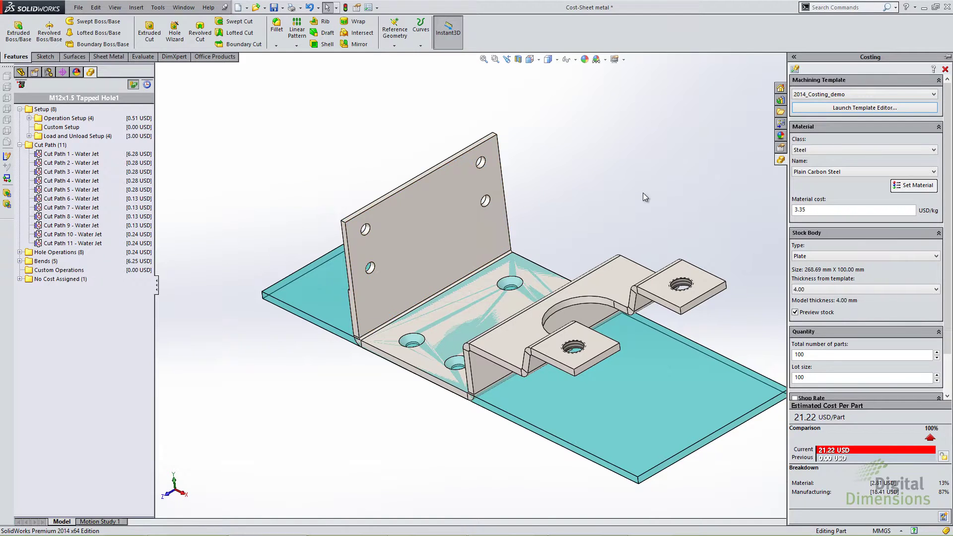
{"action": "left_click", "coordinate": [947, 160]}
{"action": "left_click", "coordinate": [851, 110]}
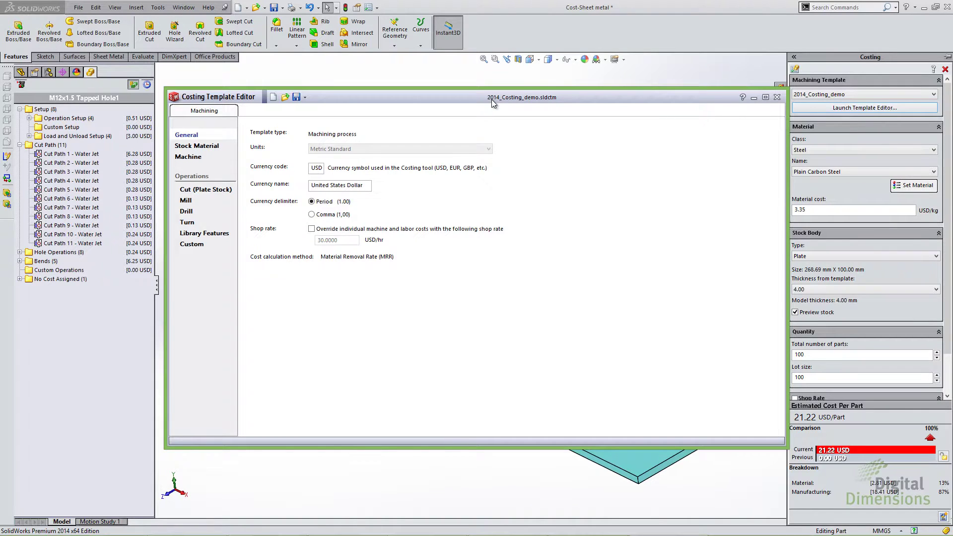
{"action": "left_click_drag", "start_coordinate": [485, 100], "coordinate": [456, 81]}
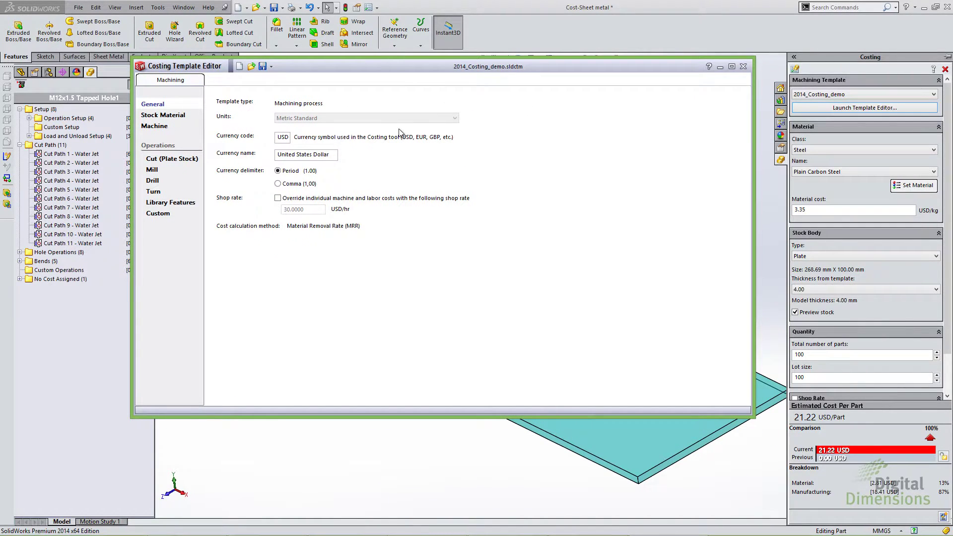
{"action": "left_click", "coordinate": [153, 127]}
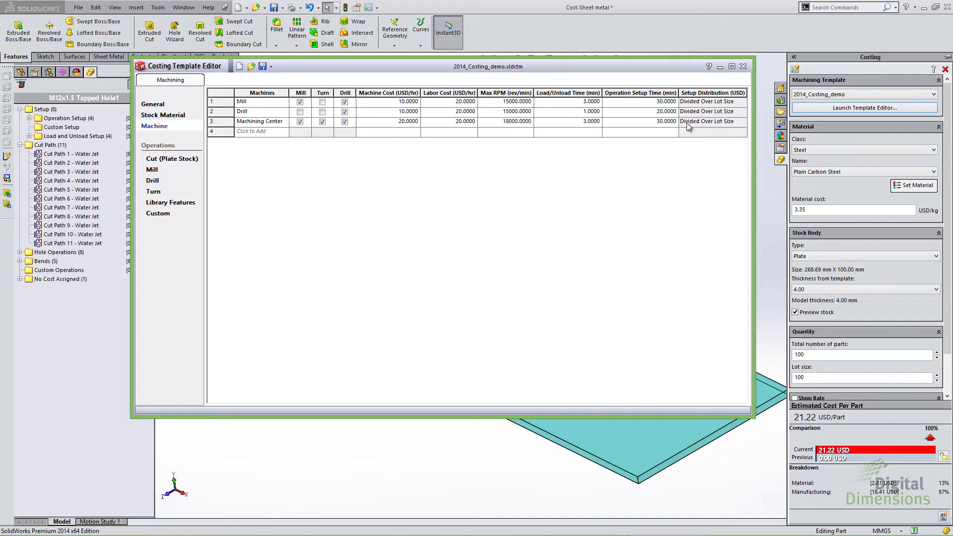
Step: Review the Setup Distribution options for the Machining Center, keeping Divided Over Lot Size, and return to the PowerPoint slide show
{"action": "left_click", "coordinate": [714, 122]}
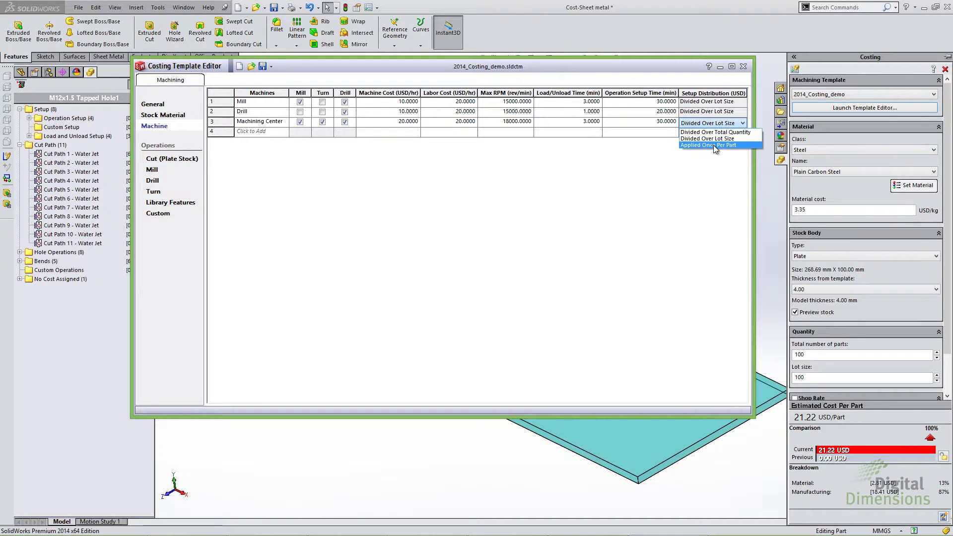
{"action": "left_click", "coordinate": [681, 168]}
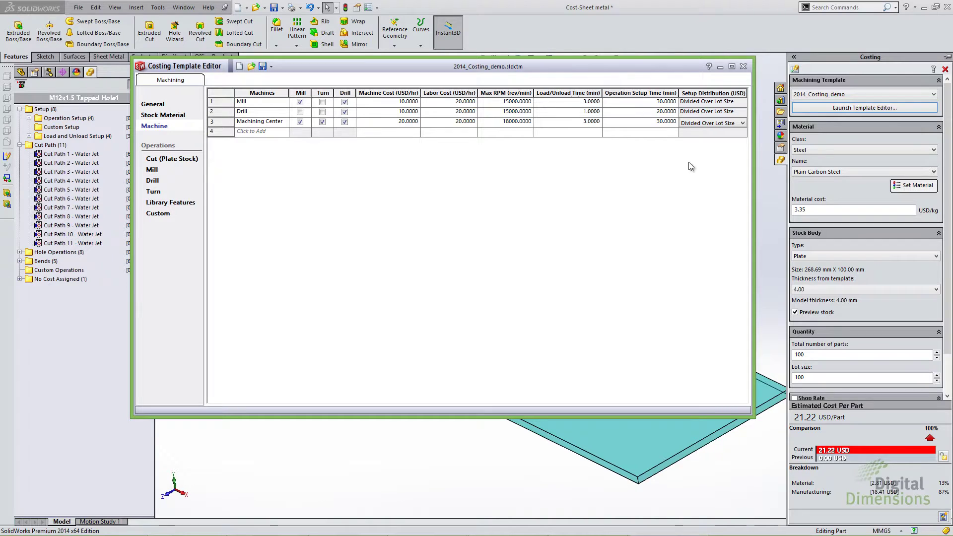
{"action": "left_click", "coordinate": [705, 125]}
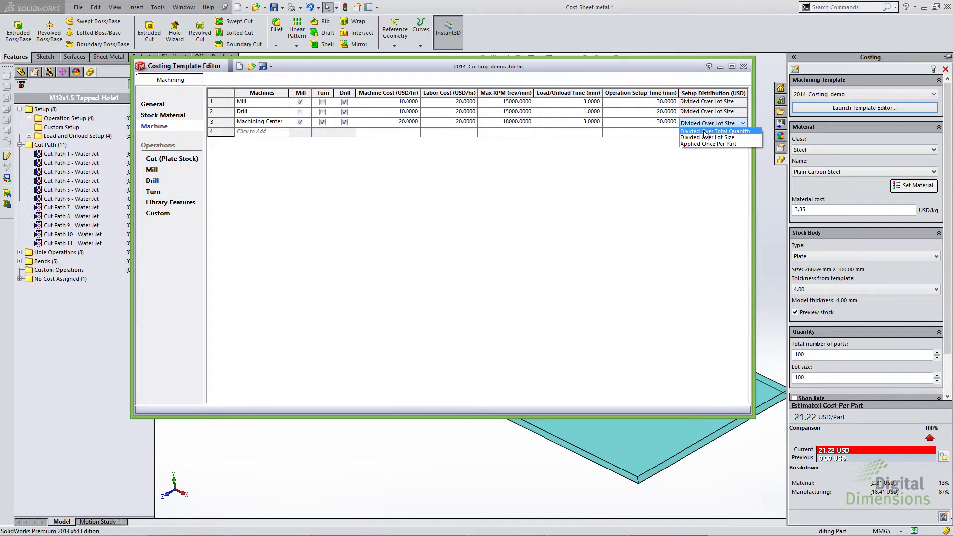
{"action": "left_click", "coordinate": [699, 137]}
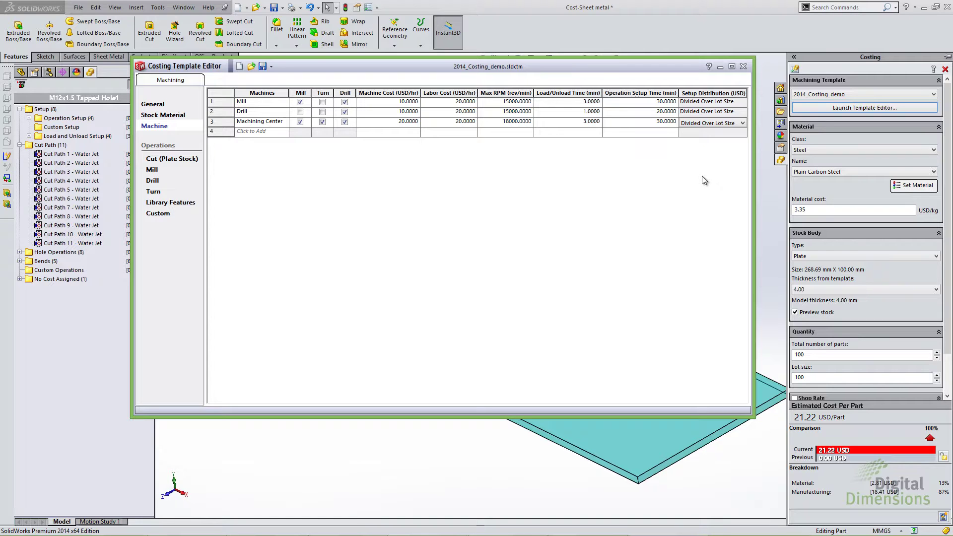
{"action": "left_click", "coordinate": [703, 123]}
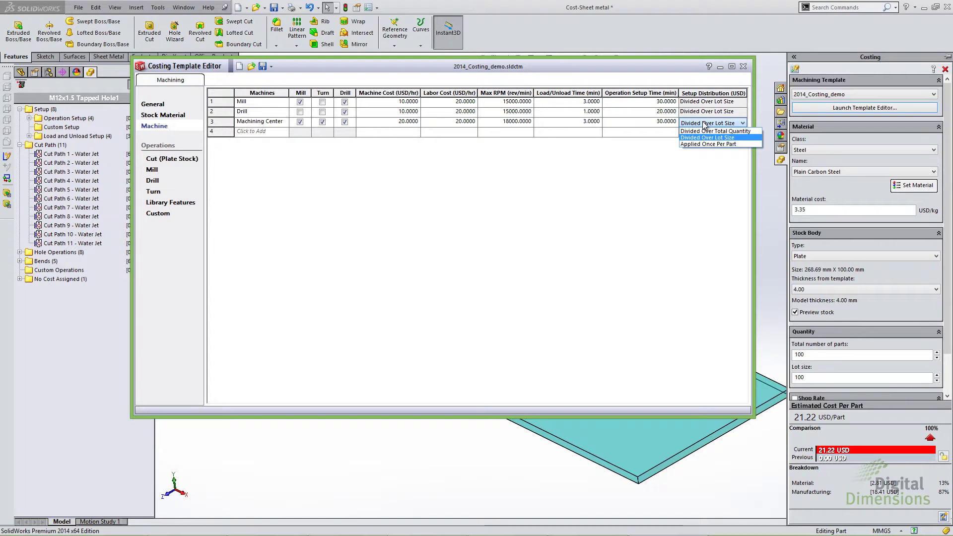
{"action": "left_click", "coordinate": [649, 155]}
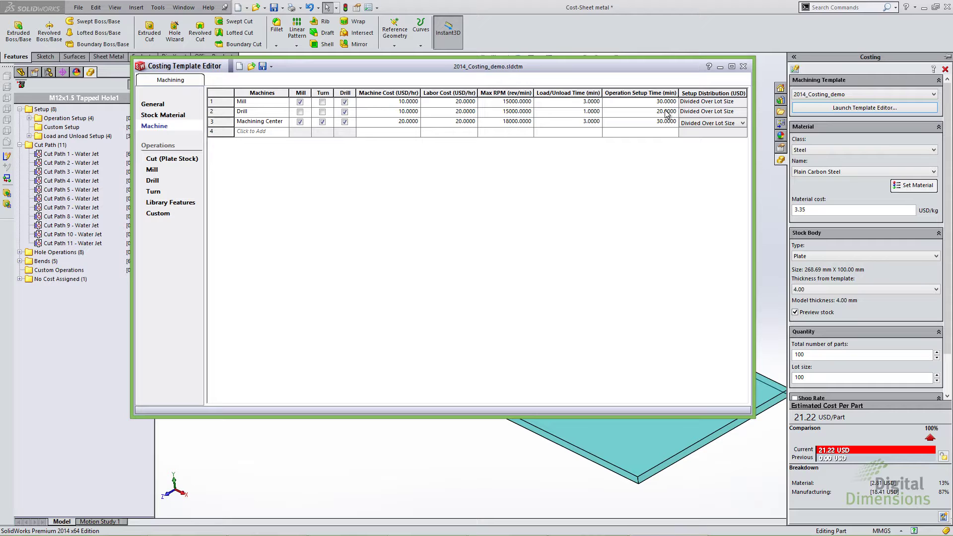
{"action": "key", "text": "alt+Tab"}
{"action": "left_click", "coordinate": [481, 239]}
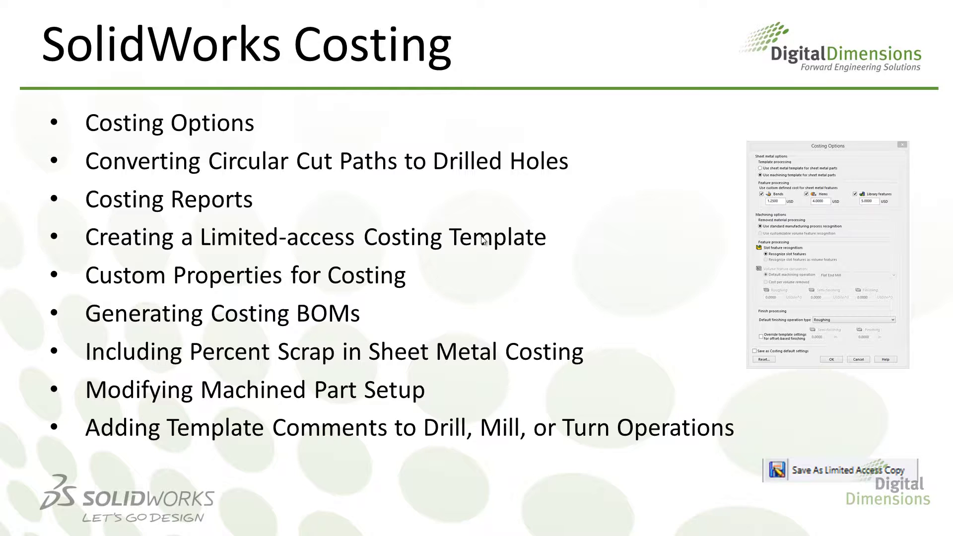